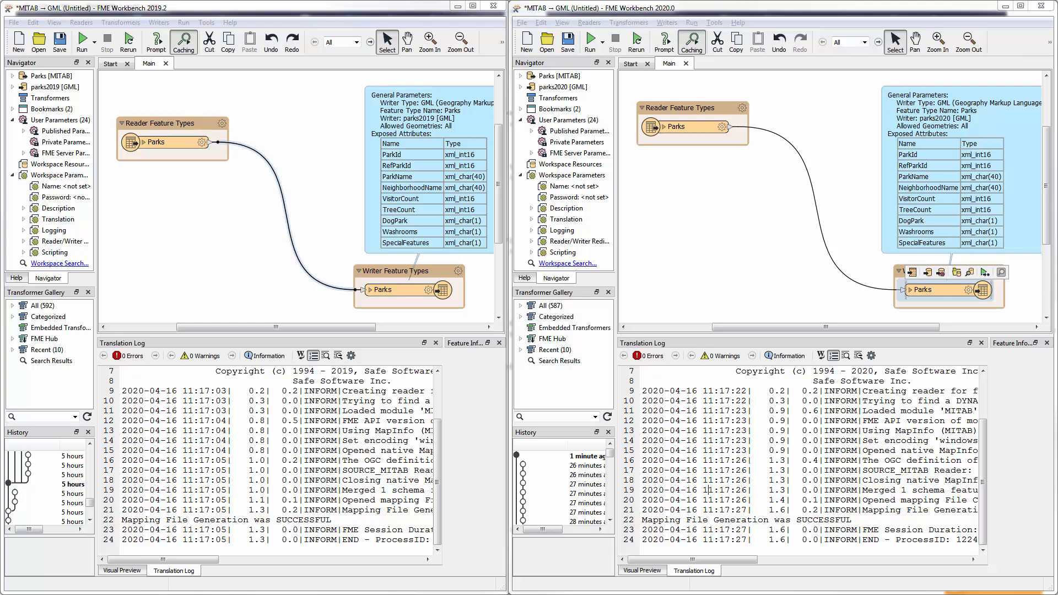
click(324, 16)
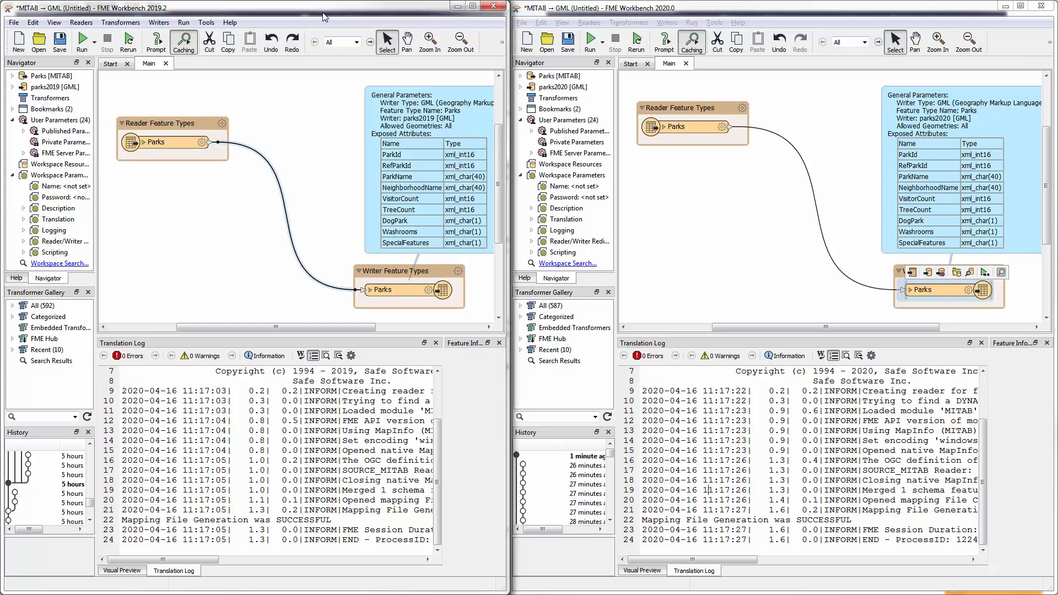
click(787, 12)
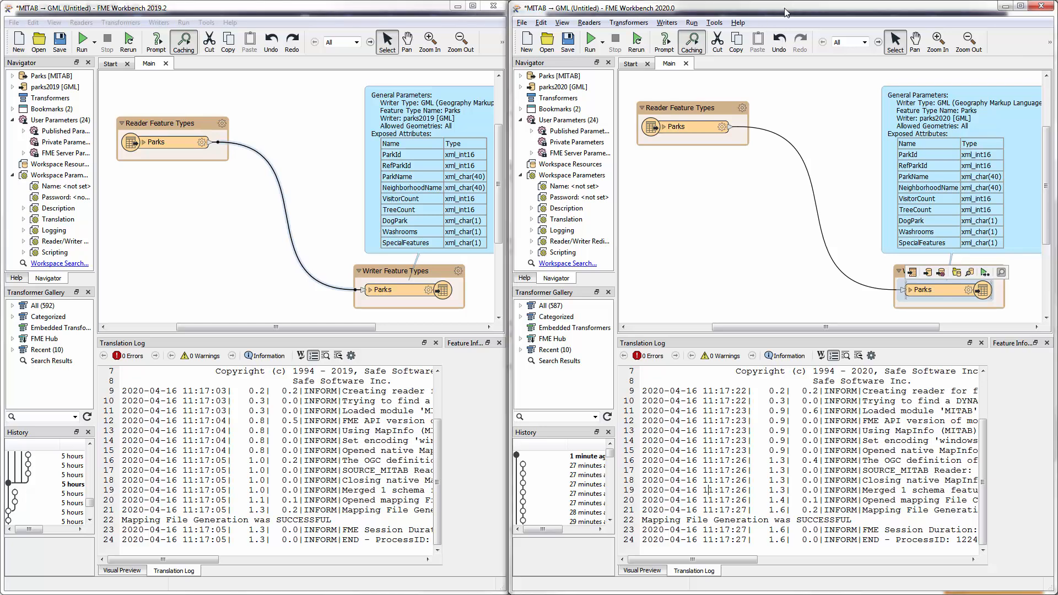
click(228, 200)
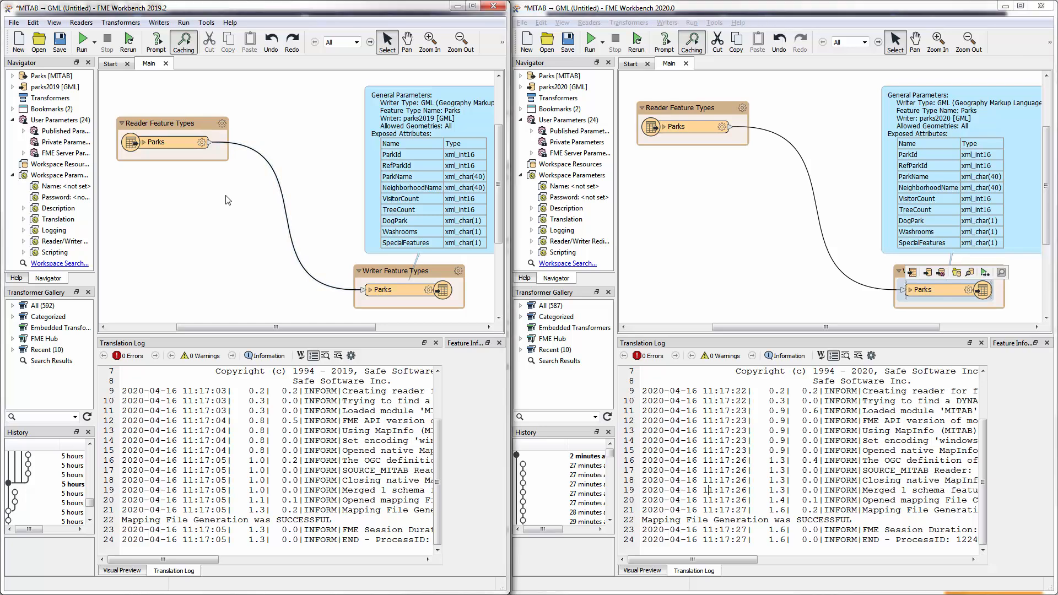
- Check the user attribute definition of the Parks writer feature type in the 2019.2 workspace
click(164, 146)
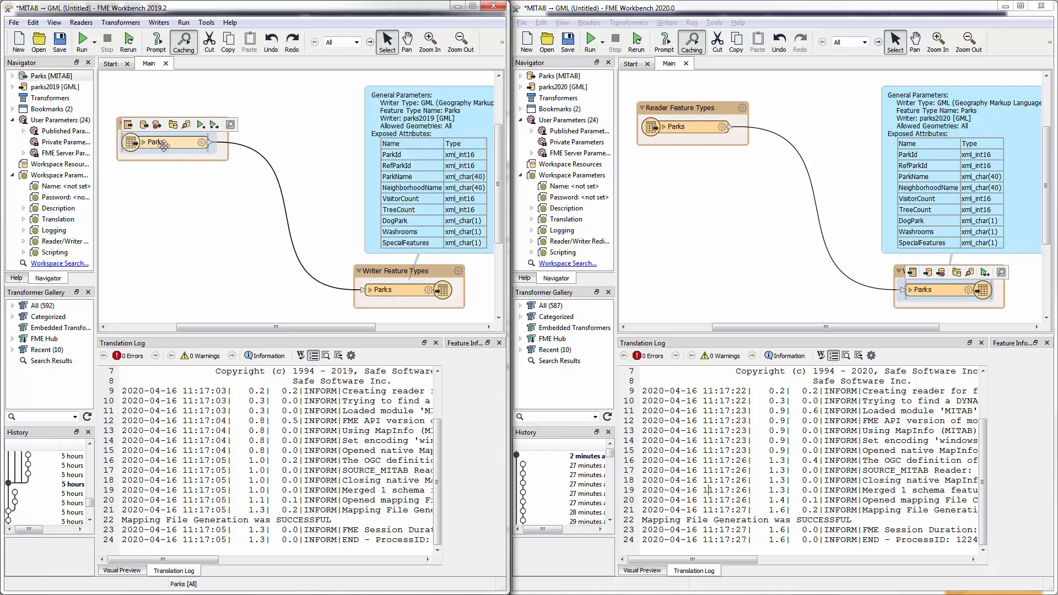
click(416, 293)
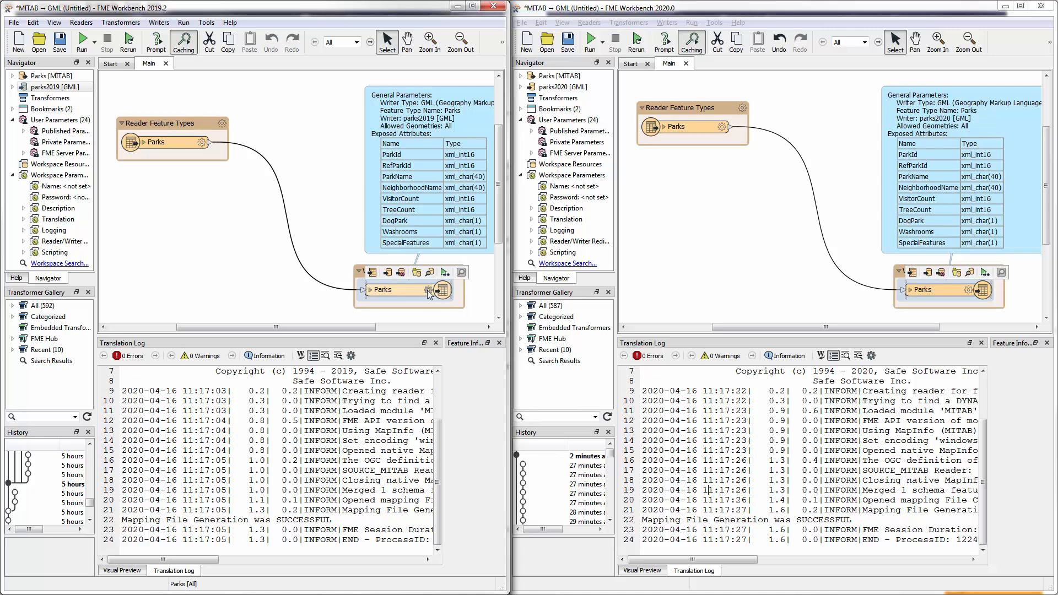
click(428, 290)
click(192, 171)
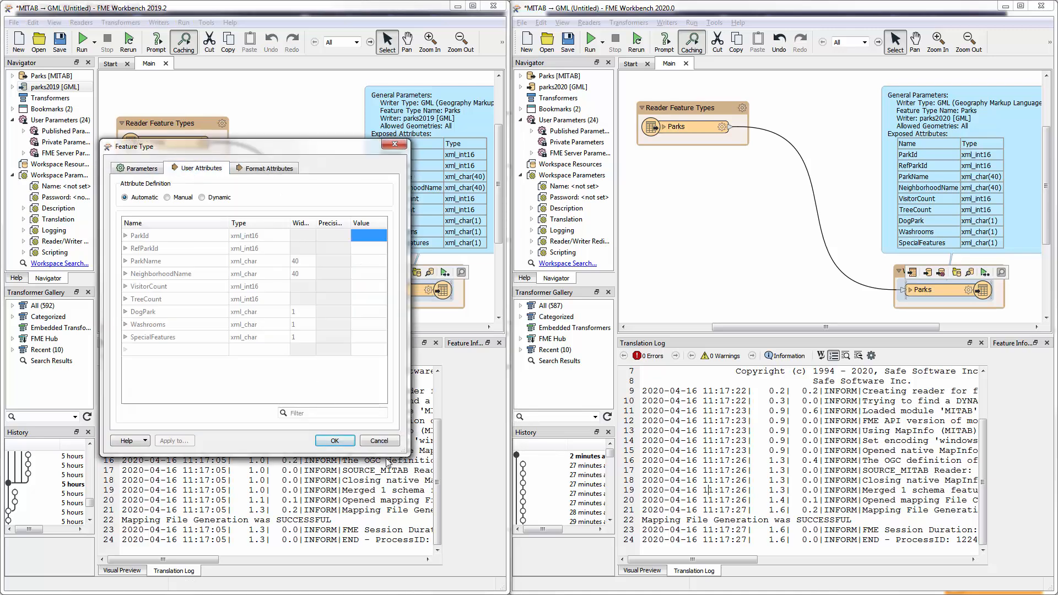
click(341, 441)
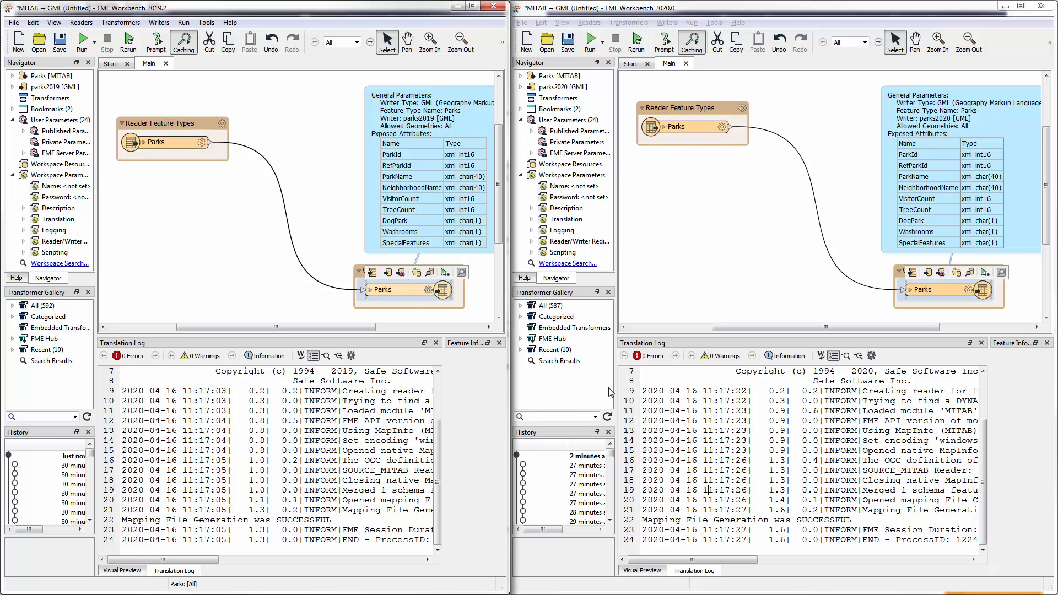
- Insert an AttributeRenamer between the Parks reader and writer in the 2019.2 workspace and place it below the reader
click(279, 178)
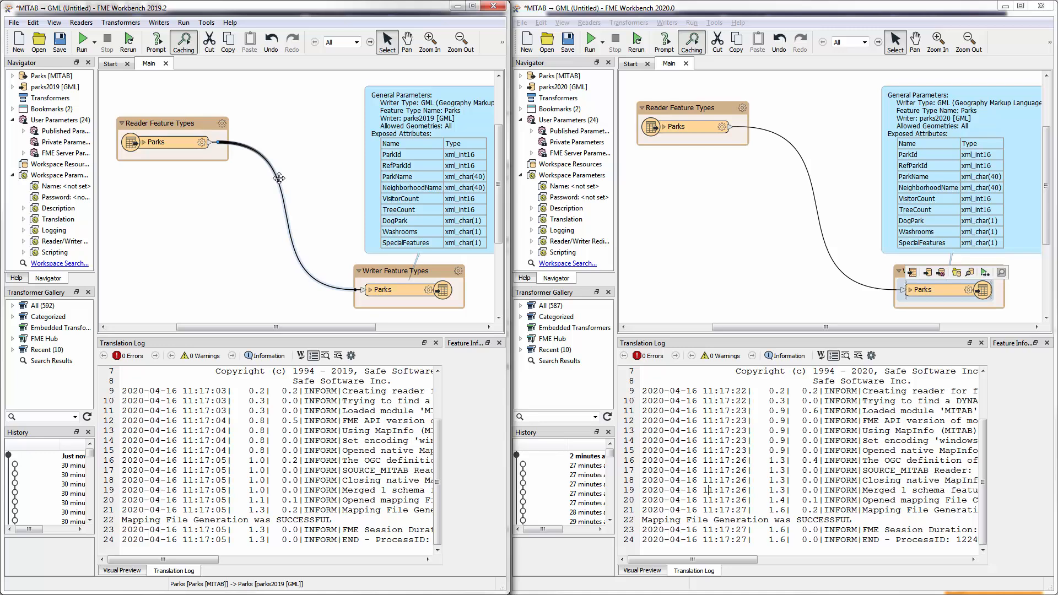
text(utere)
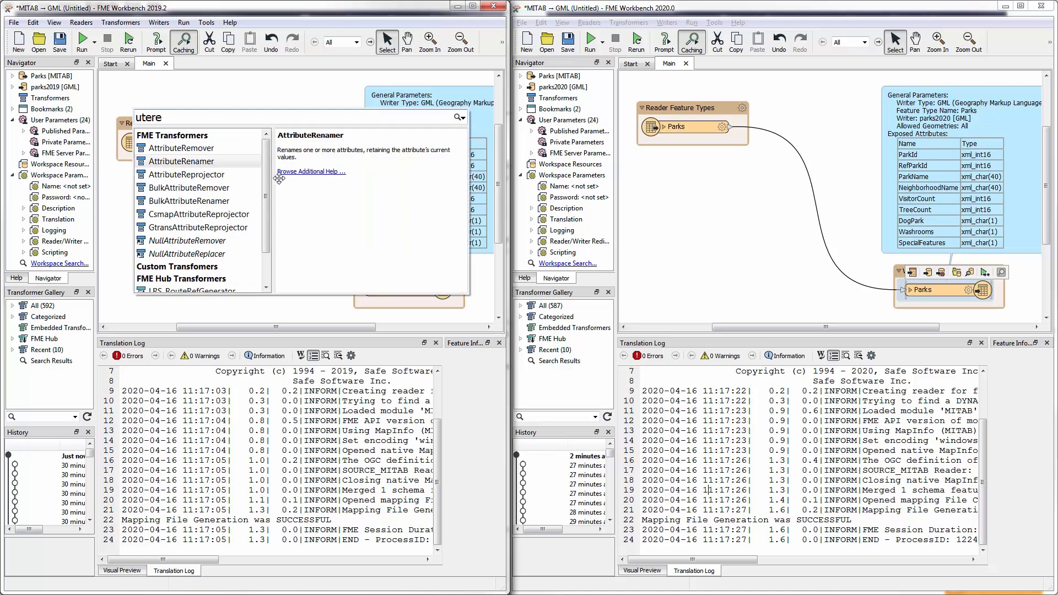
key(Return)
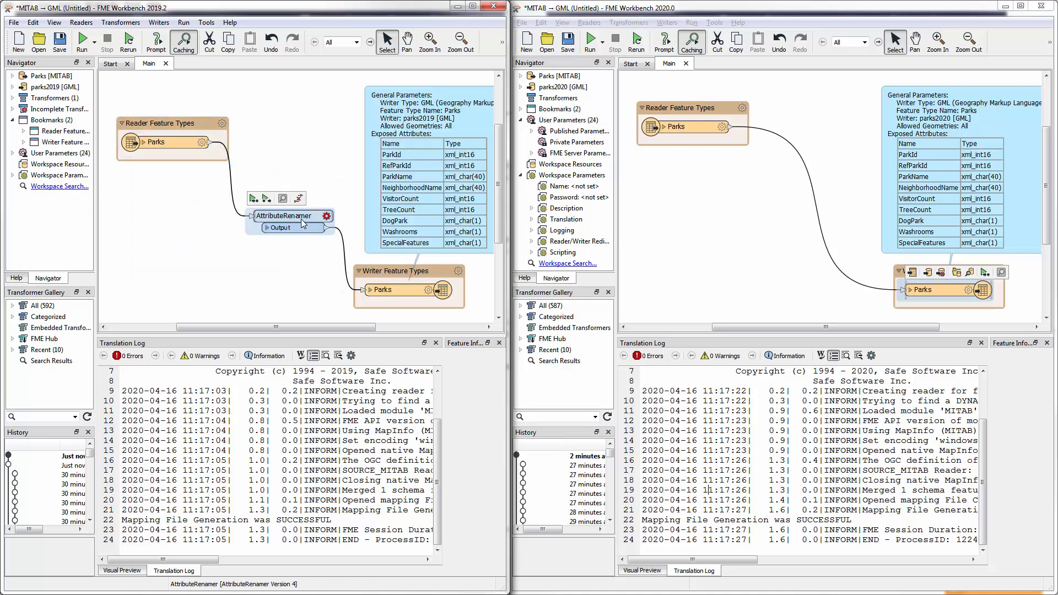
drag(302, 224, 189, 197)
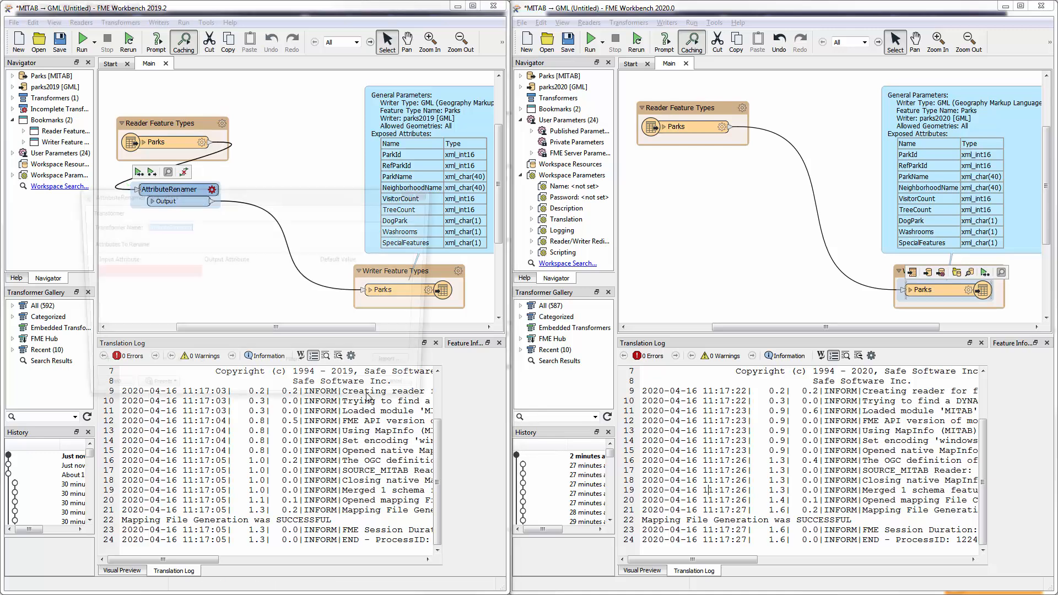
- Configure the 2019.2 AttributeRenamer to rename RefParkId to Unknown
click(182, 271)
click(193, 272)
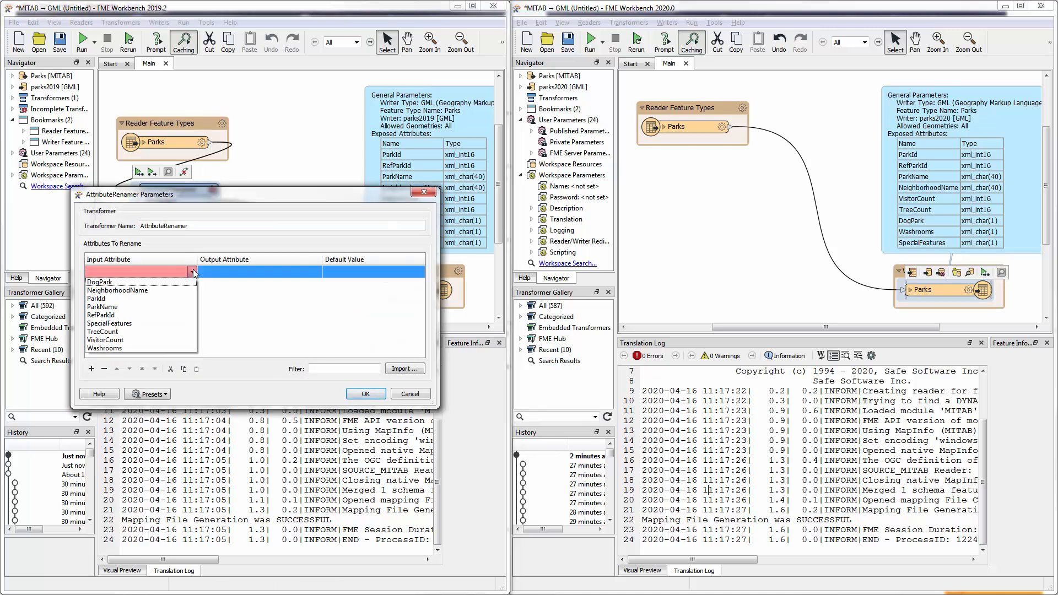
click(131, 314)
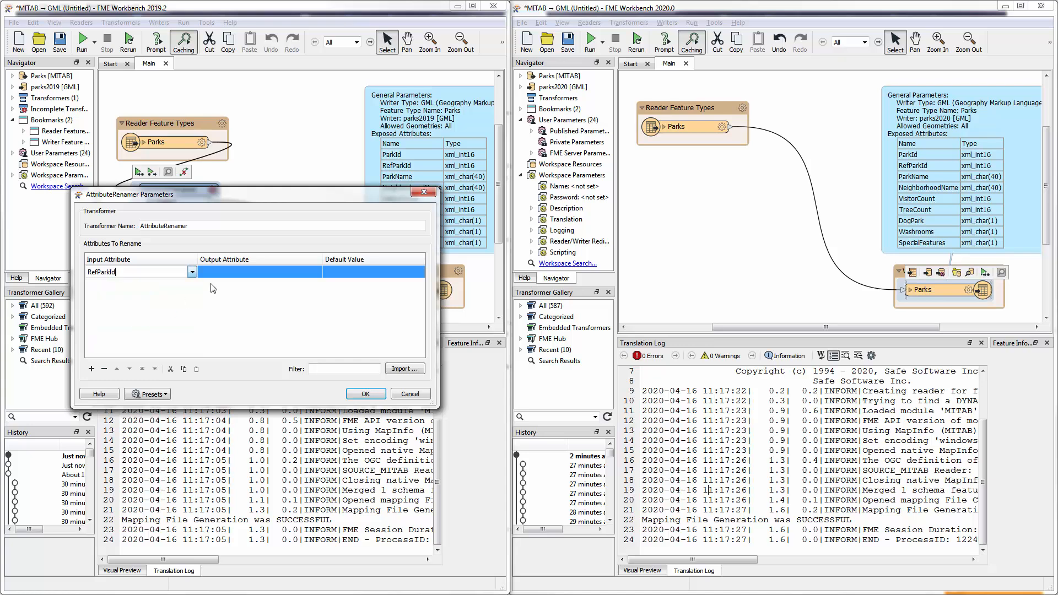
click(223, 274)
text(Unknown)
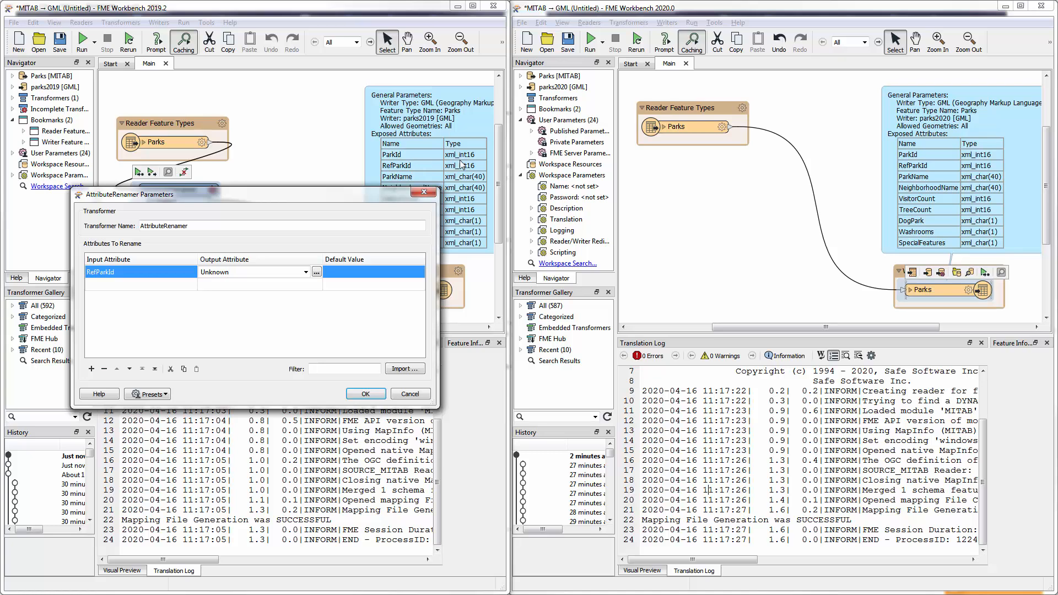
click(365, 395)
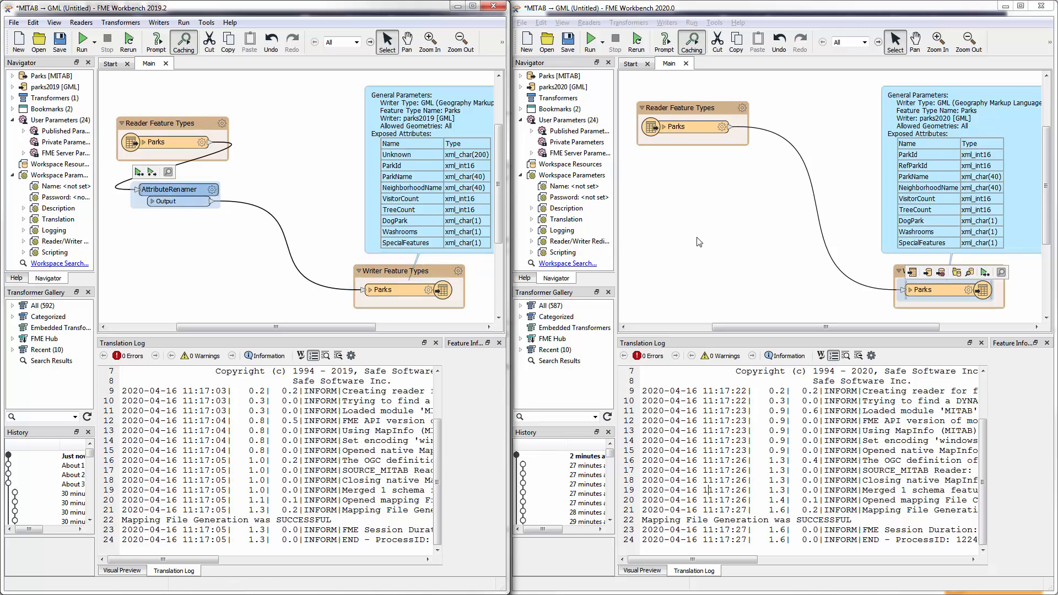
- Insert an AttributeRenamer between the Parks reader and writer in the 2020.0 workspace and place it below the reader
click(780, 135)
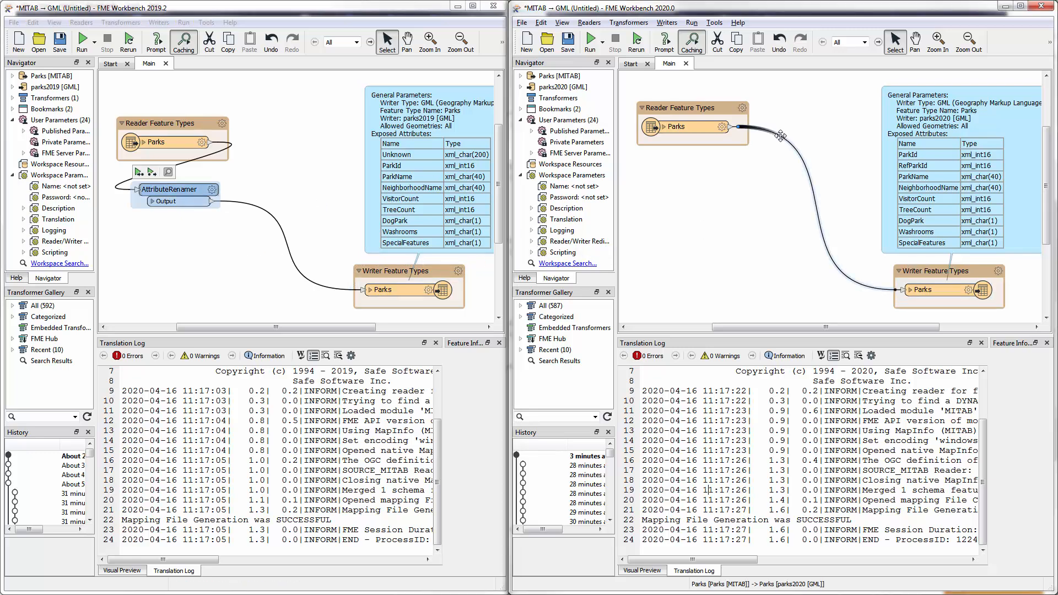
text(utere)
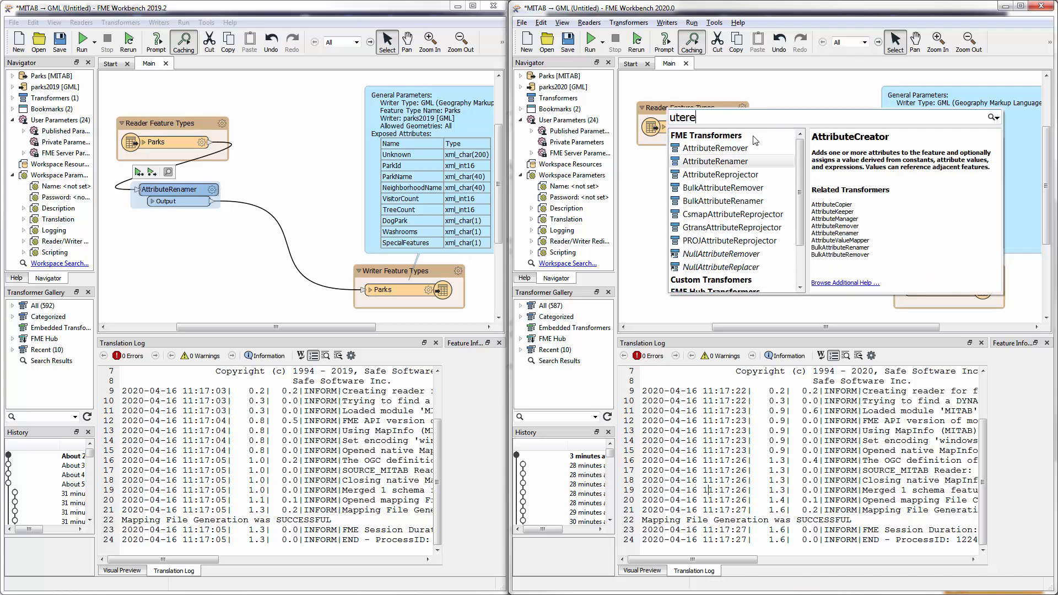
double_click(728, 165)
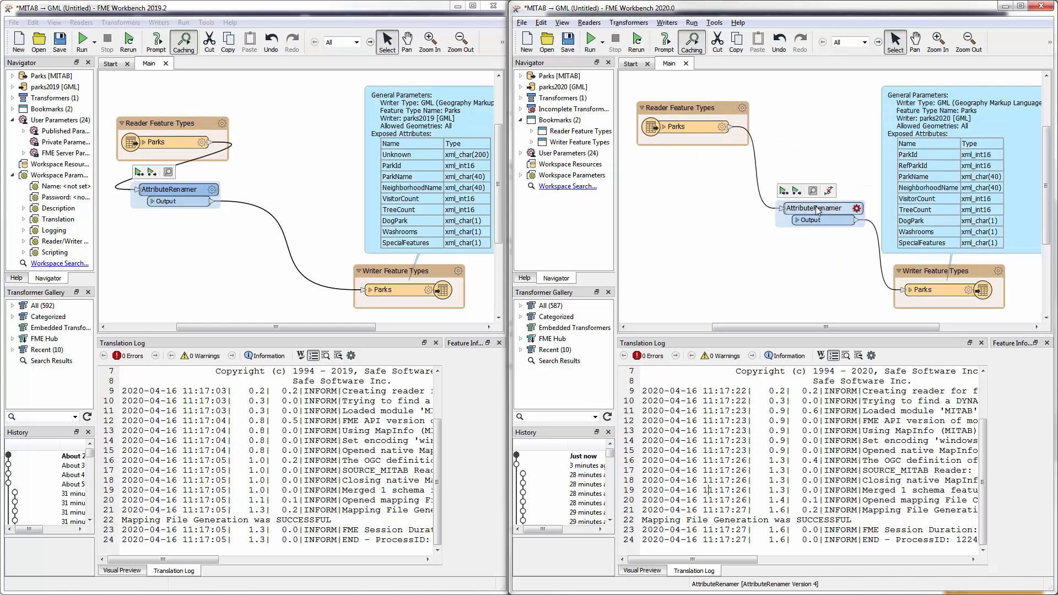
drag(821, 209, 696, 168)
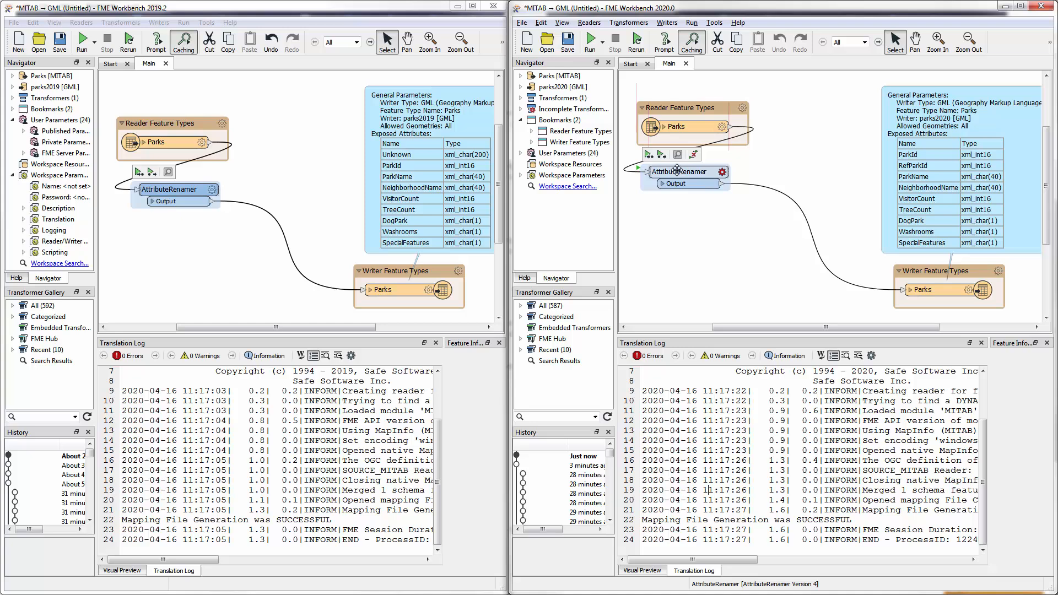
- Configure the 2020.0 AttributeRenamer to rename RefParkId to Unknown
click(722, 174)
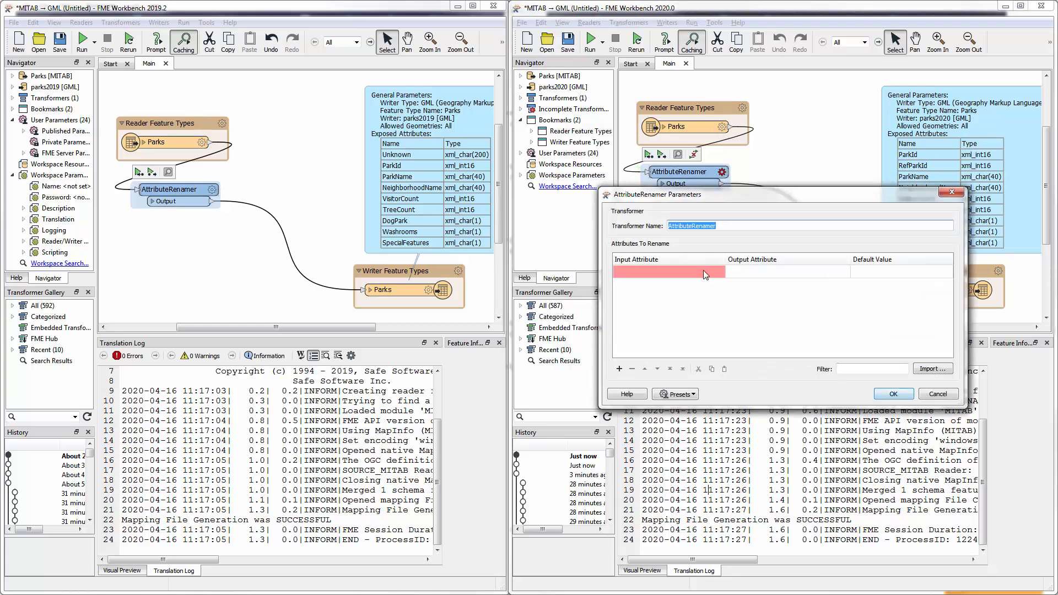
click(709, 270)
click(721, 274)
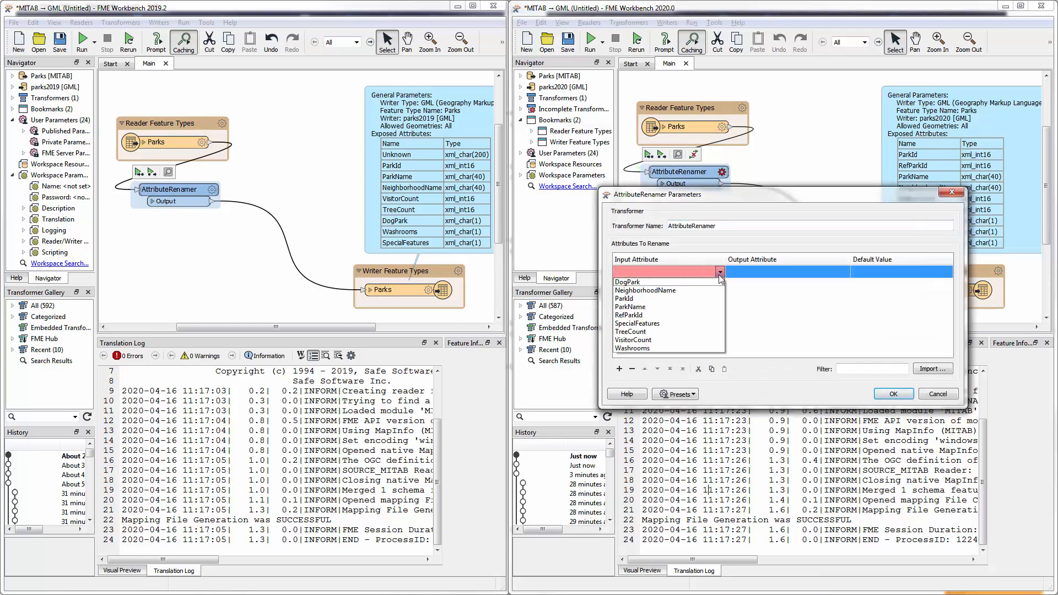
click(639, 291)
click(752, 272)
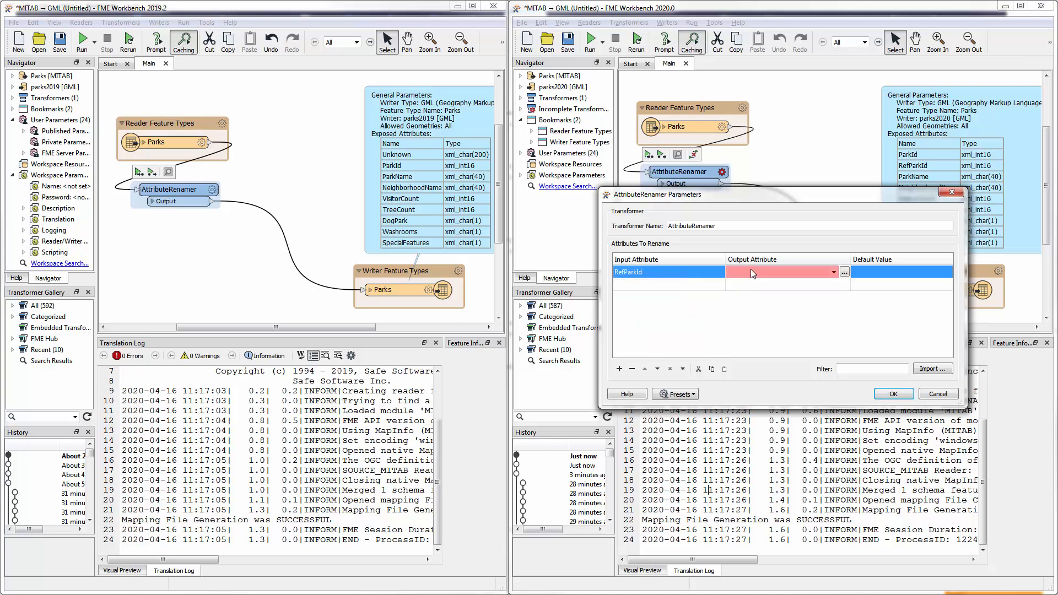
text(Unknown)
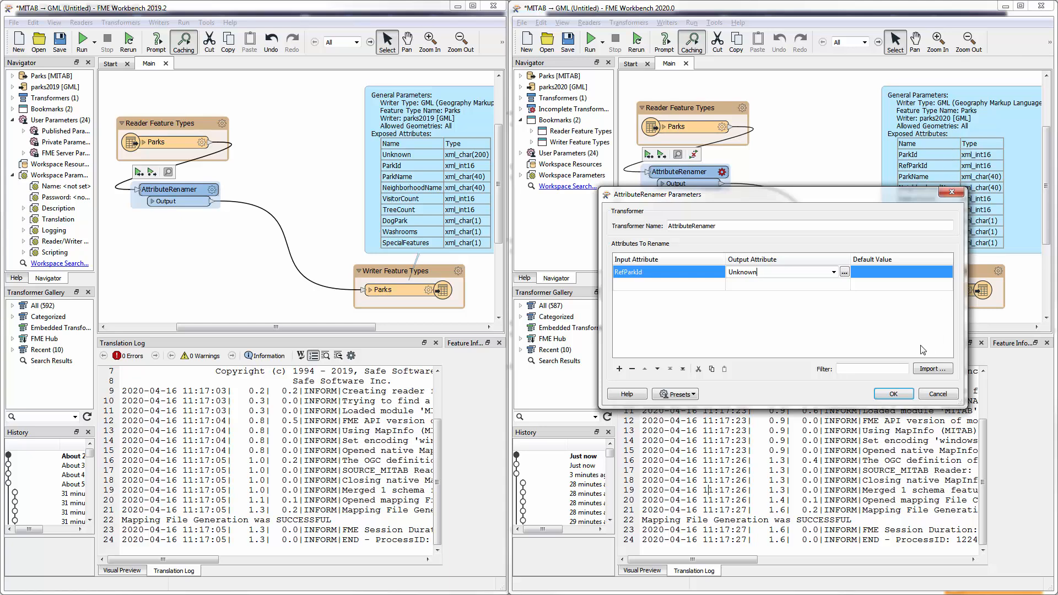
click(894, 395)
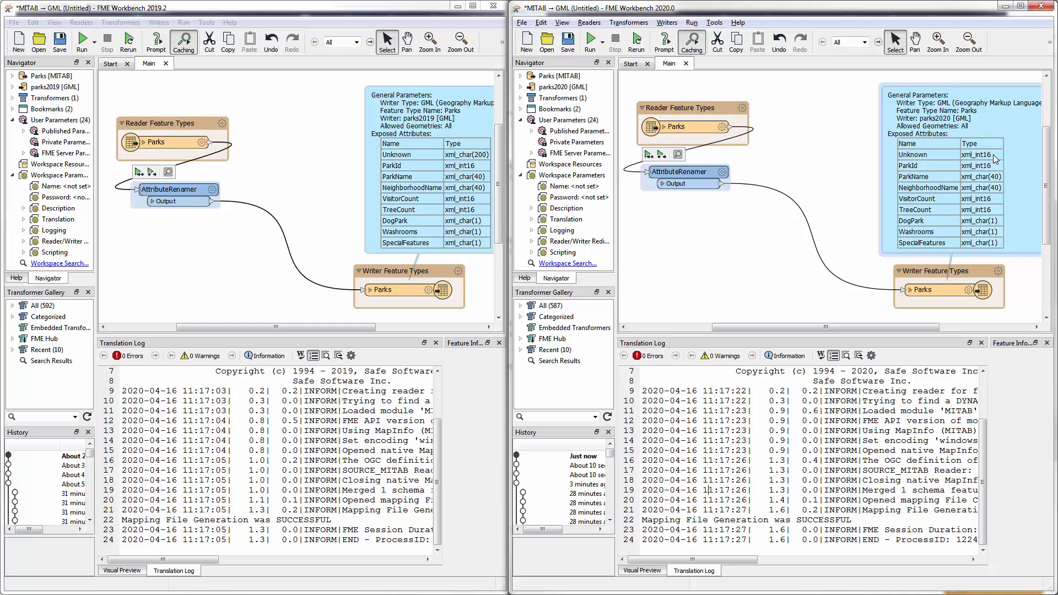
click(702, 183)
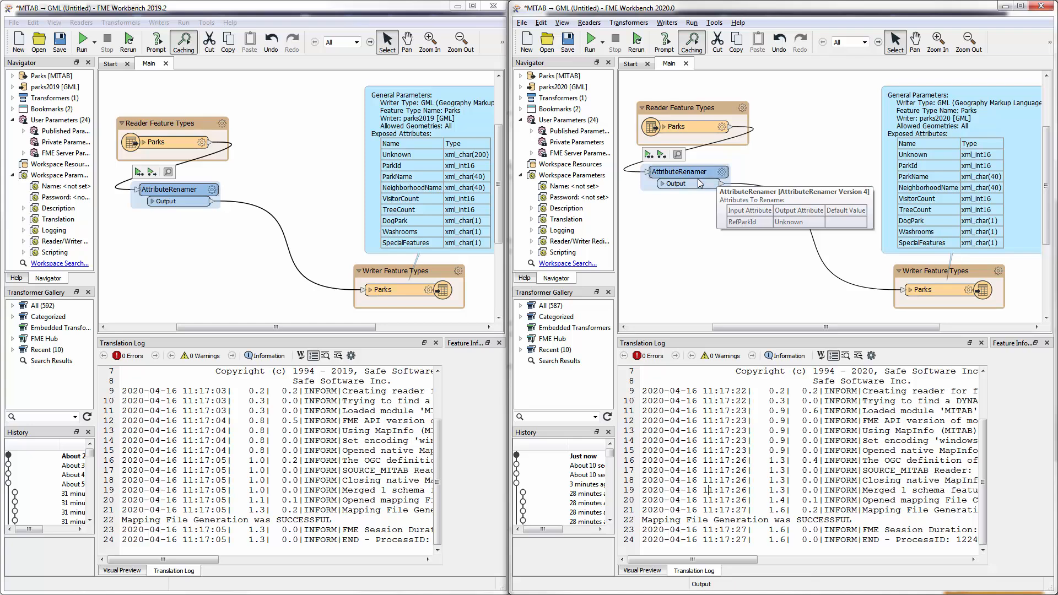
- Insert an AreaCalculator after the AttributeRenamer in the 2019.2 workspace and place it below the renamer
click(269, 210)
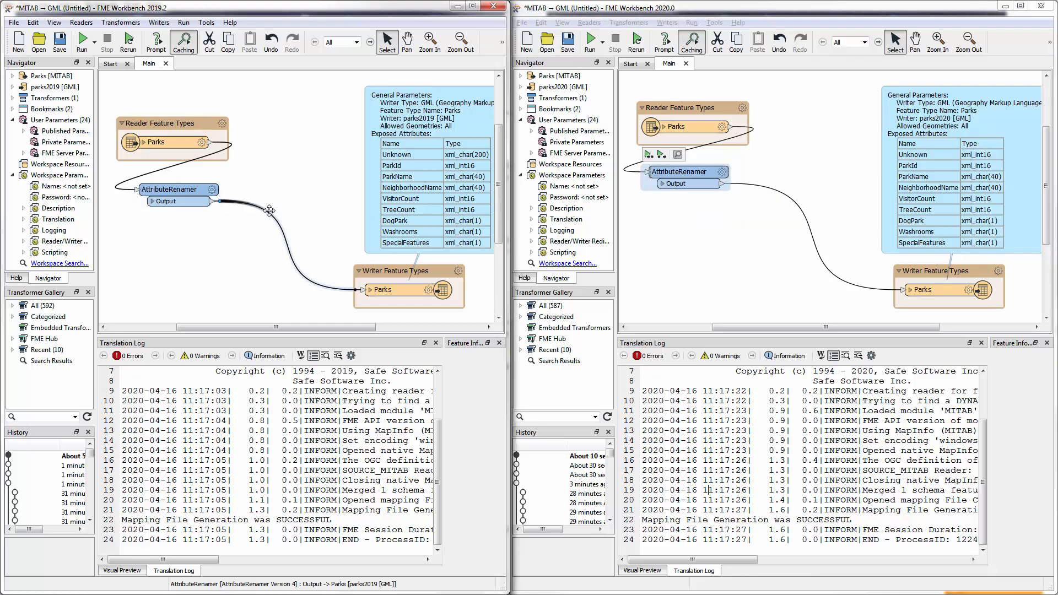
text(reac)
key(Return)
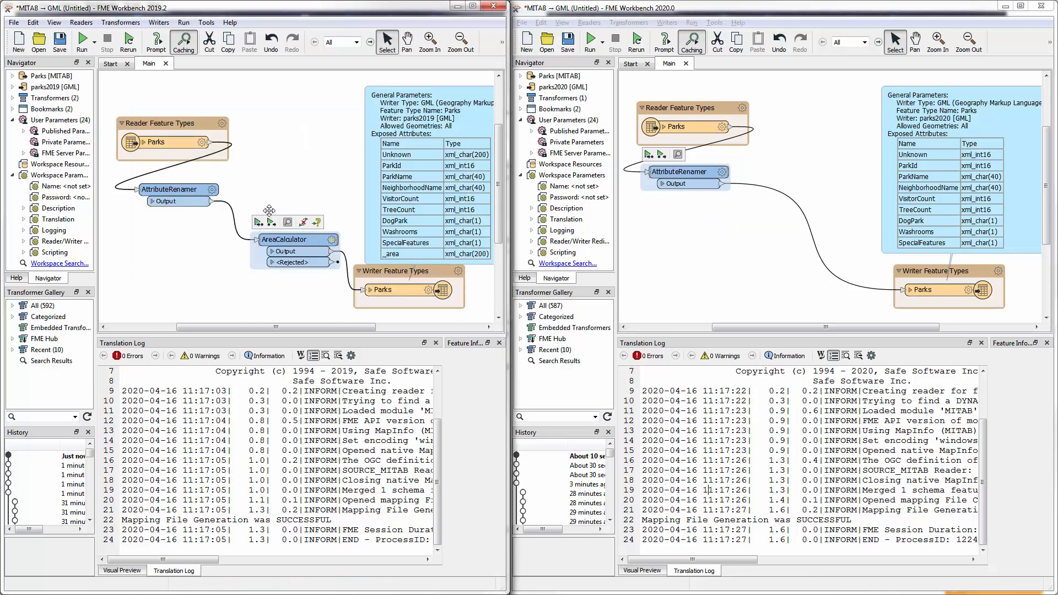
drag(288, 239, 168, 237)
- Insert a StatisticsCalculator after the AreaCalculator and connect its Complete output port to the Parks writer
click(262, 254)
text(stat)
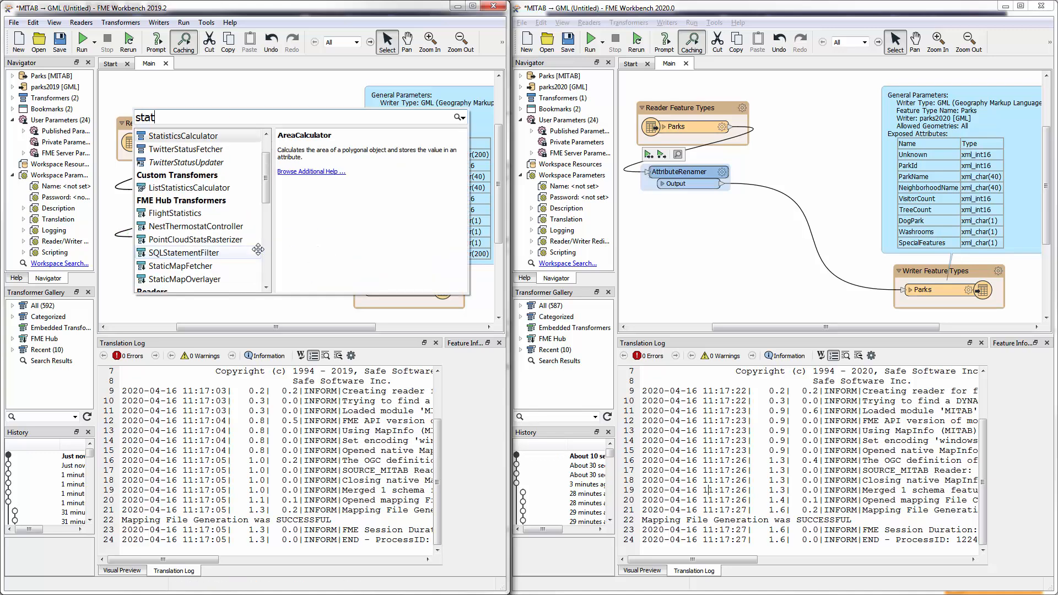
key(Return)
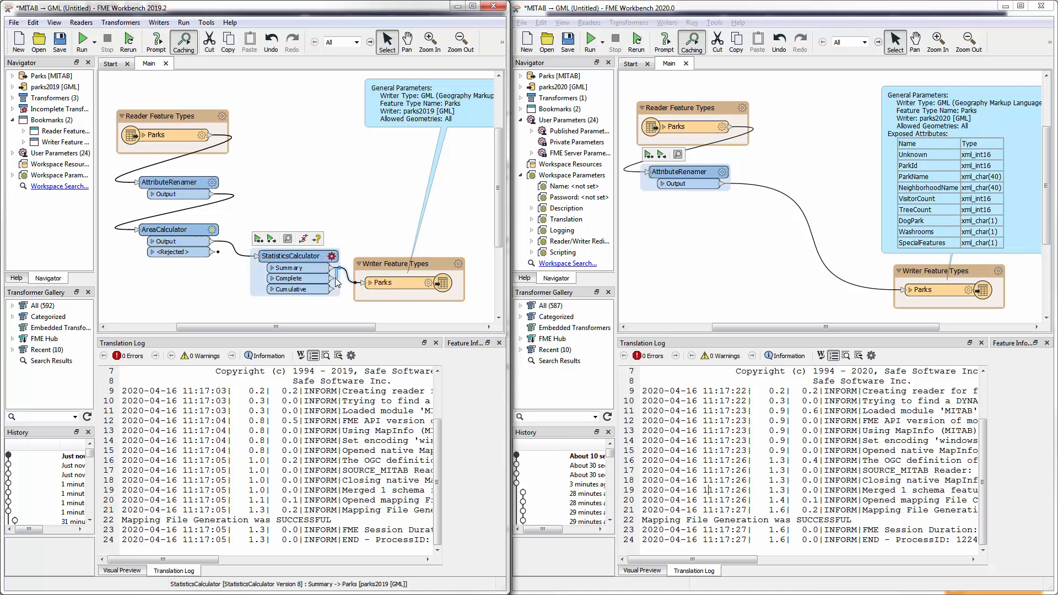
drag(339, 269, 335, 274)
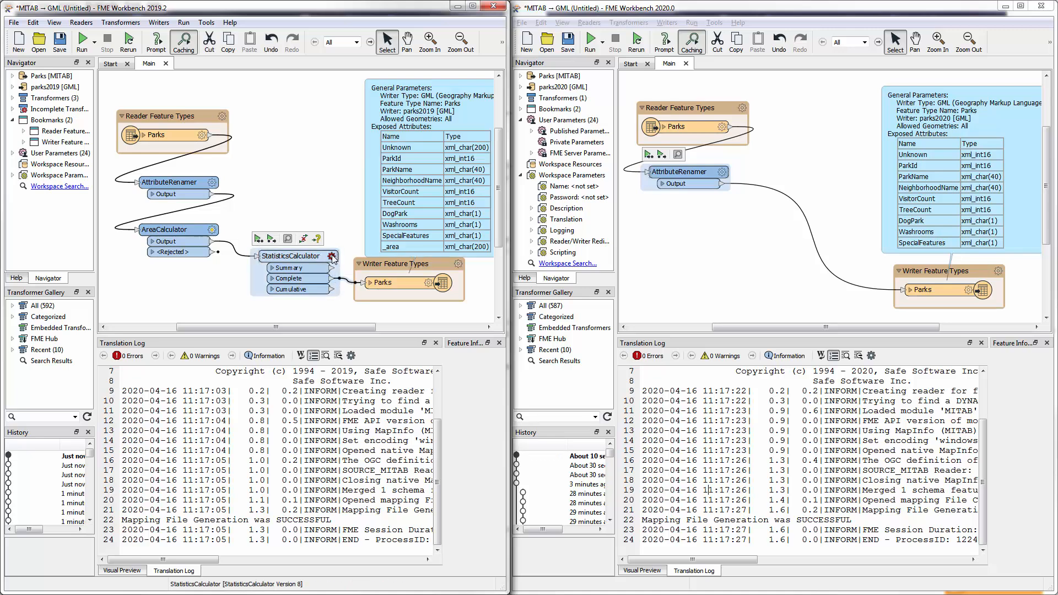
- Set _area as the attribute to analyze in the StatisticsCalculator
click(331, 256)
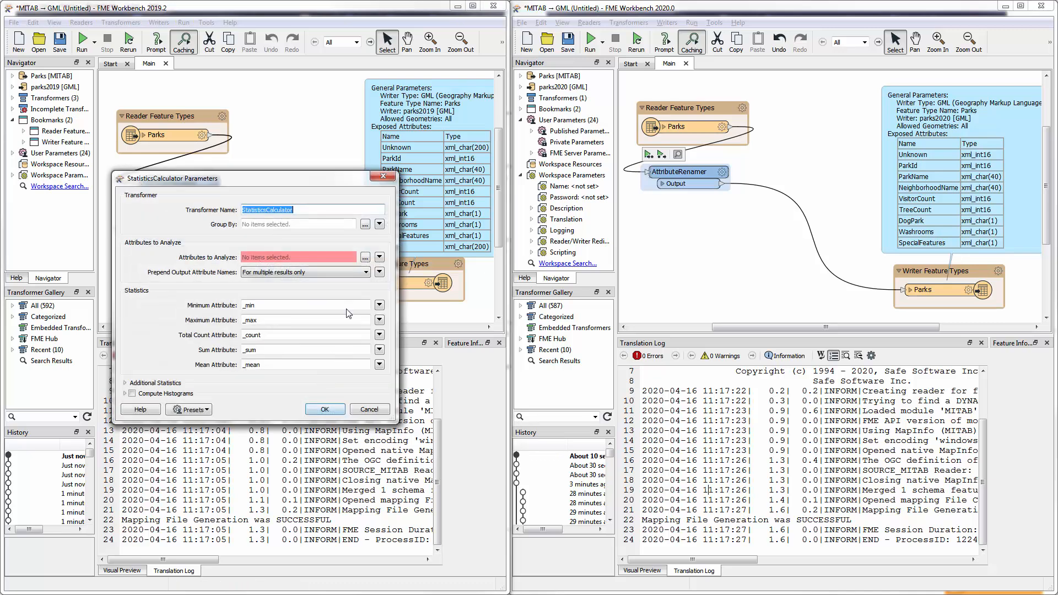
click(365, 258)
click(188, 245)
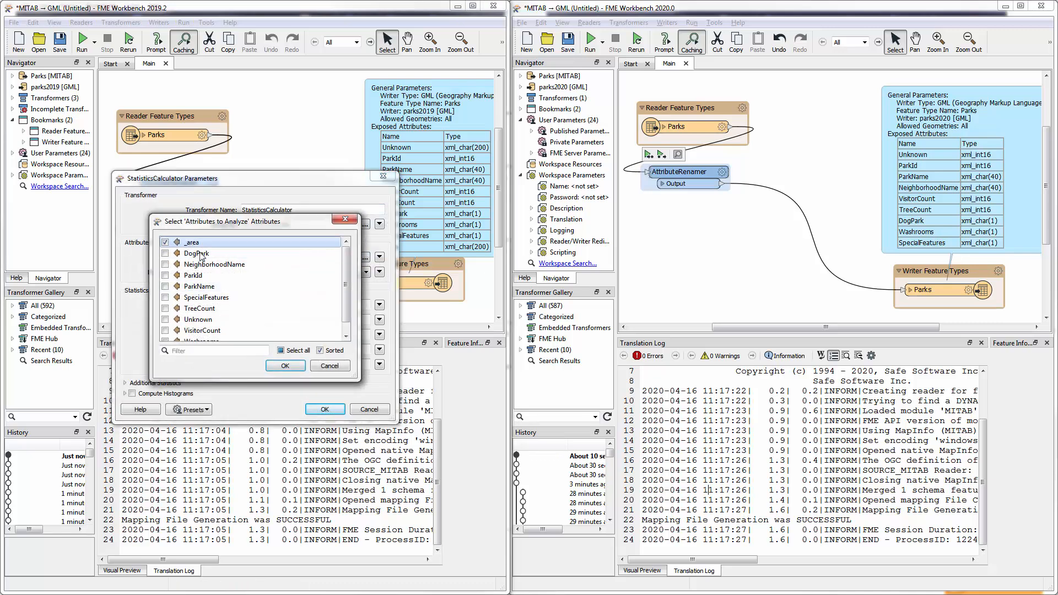
click(285, 367)
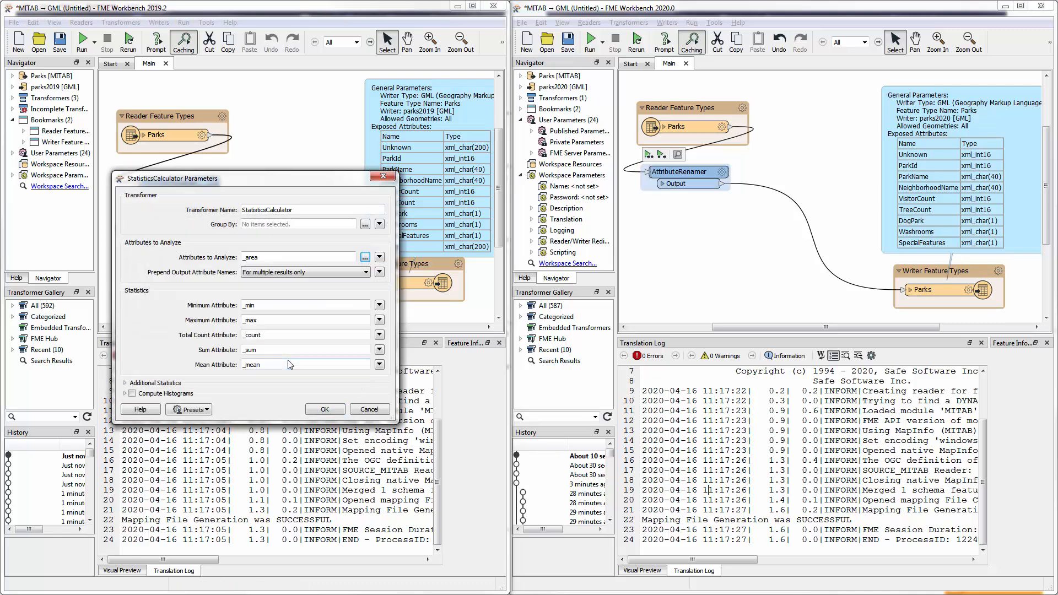
click(325, 410)
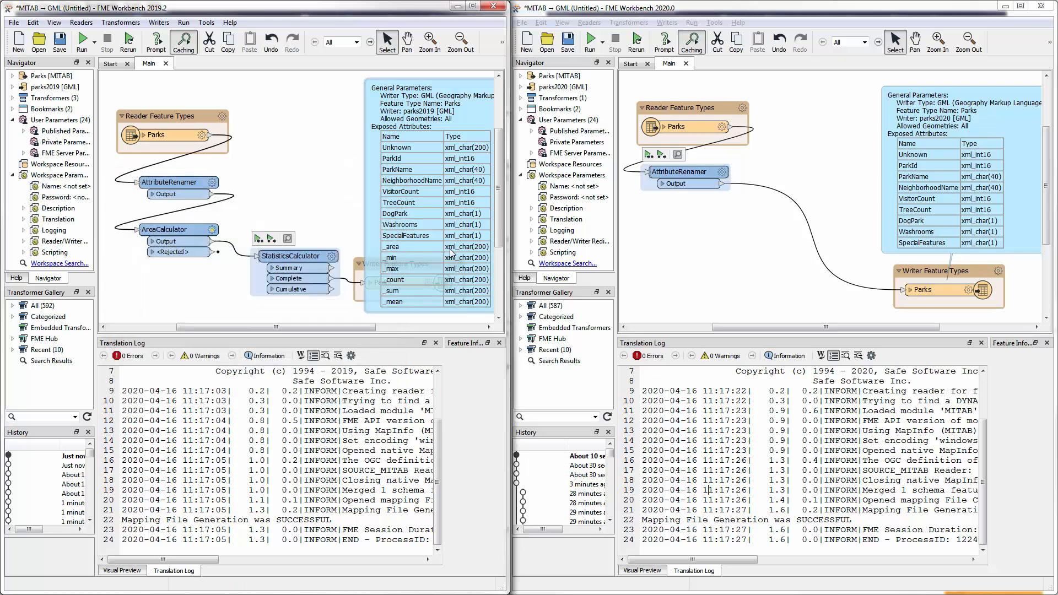
- Move the Parks writer's summary annotation upward, clear of the writer feature type
drag(450, 246, 417, 176)
scroll(418, 177, up, 1)
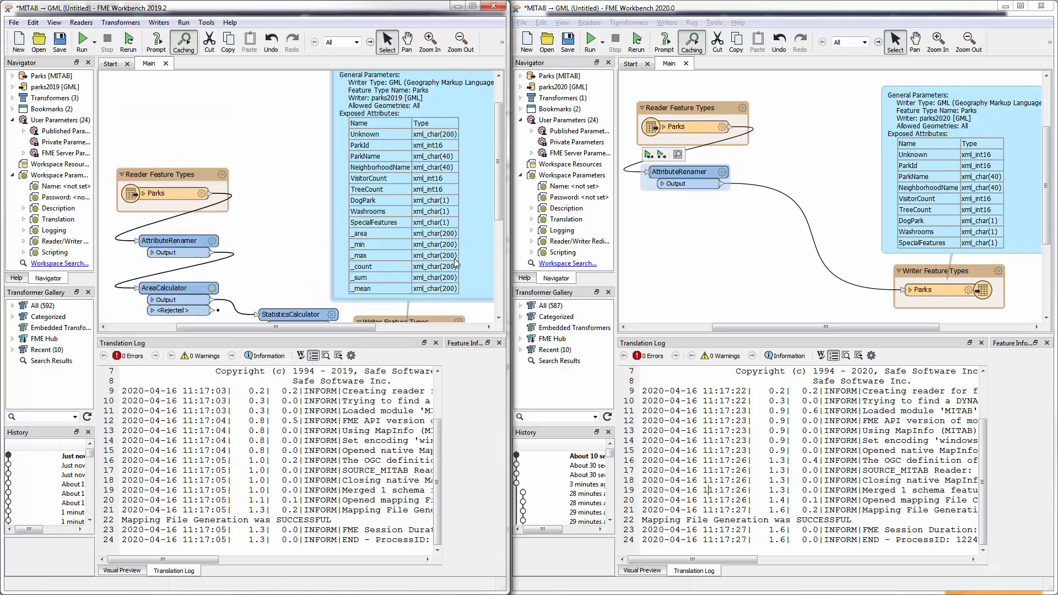
scroll(445, 238, down, 1)
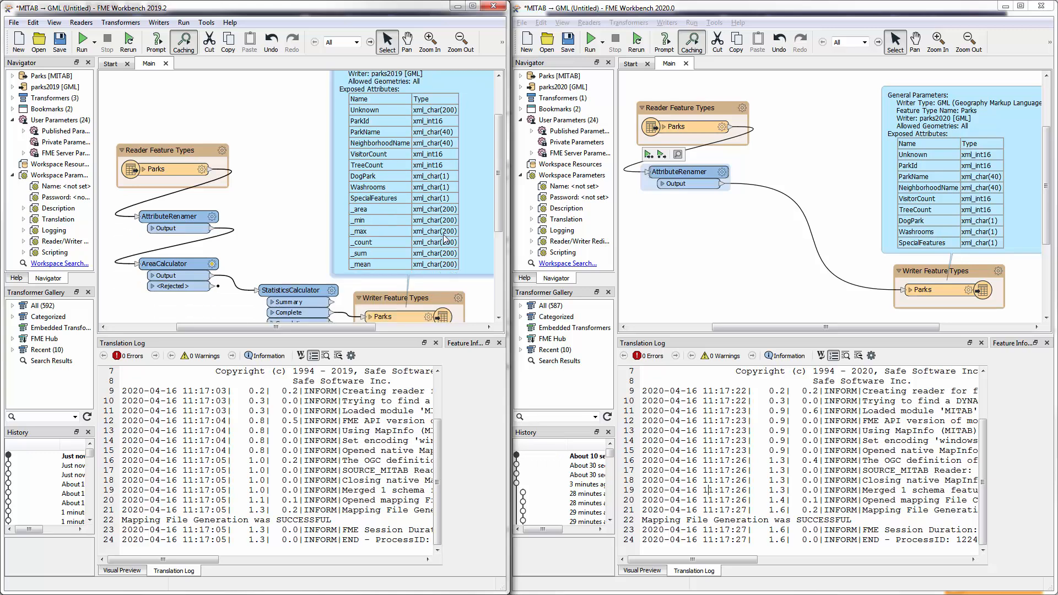
scroll(446, 238, down, 2)
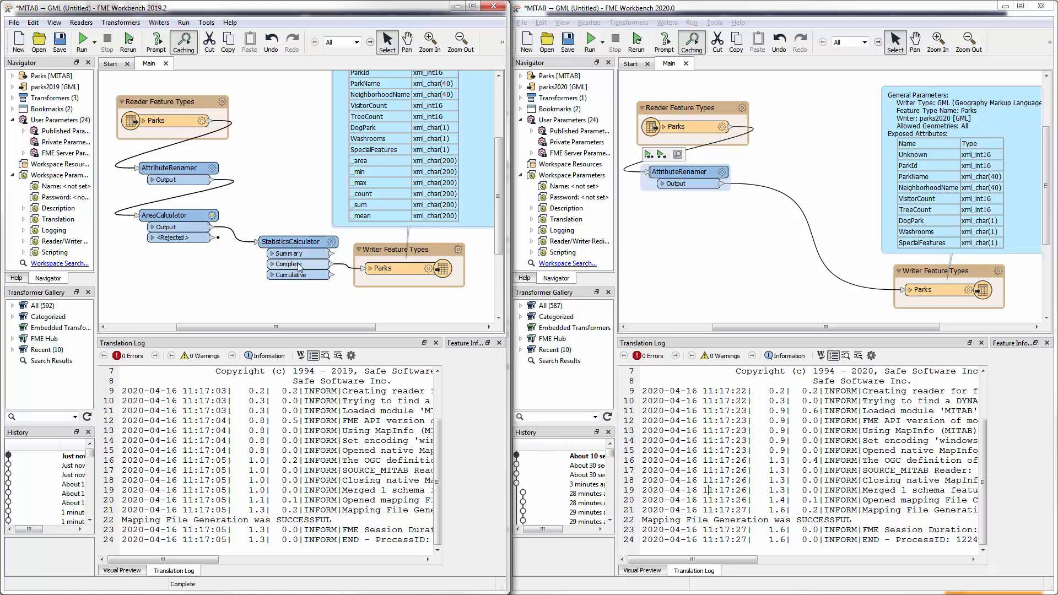
mouse_move(405, 271)
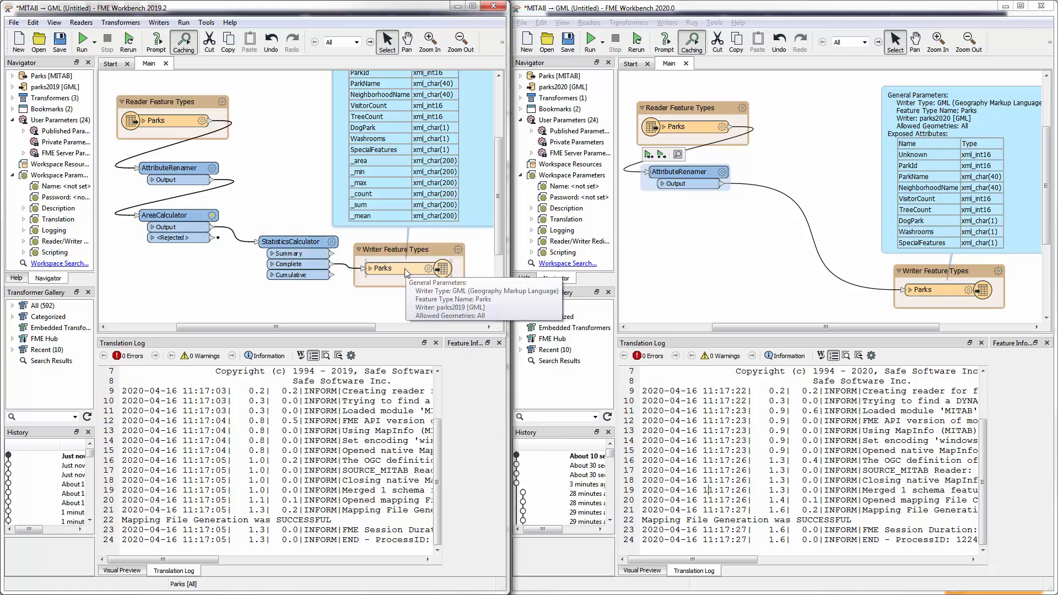
- Switch to the 2020.0 workspace, insert an AreaCalculator after the AttributeRenamer and place it below the renamer
click(769, 190)
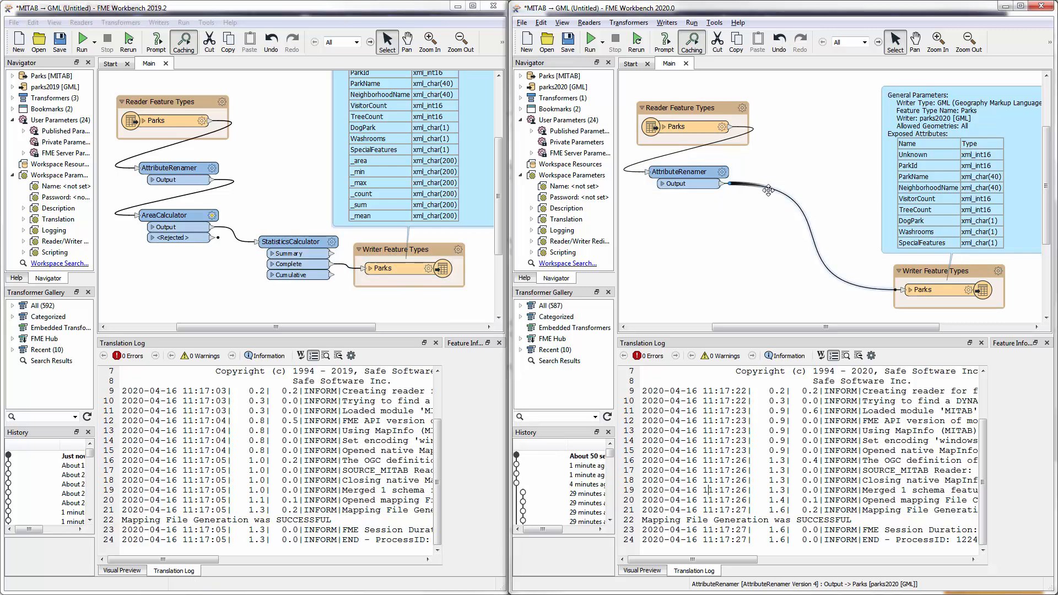
text(area)
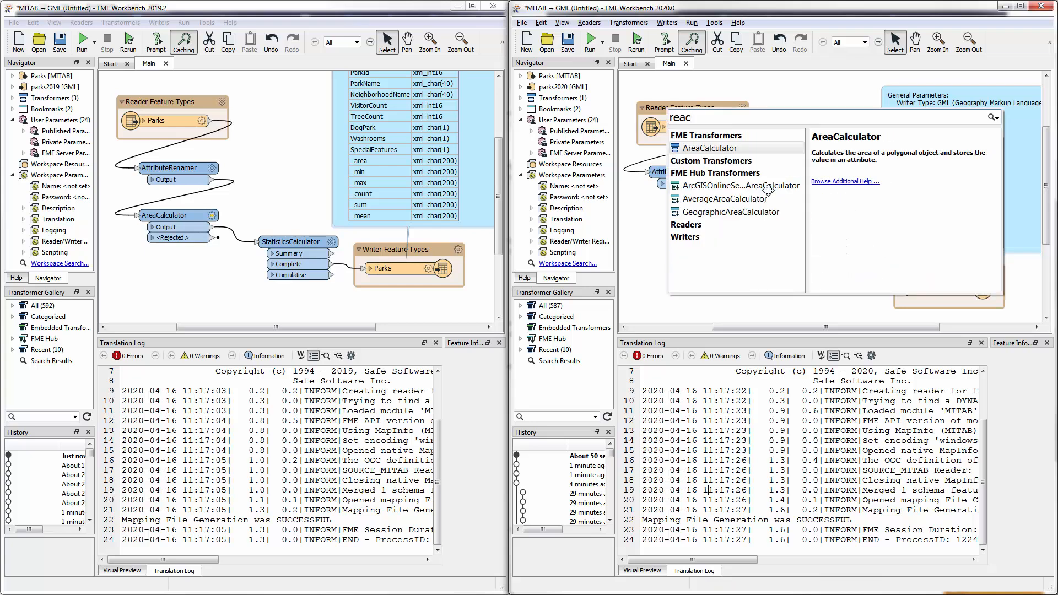
key(Return)
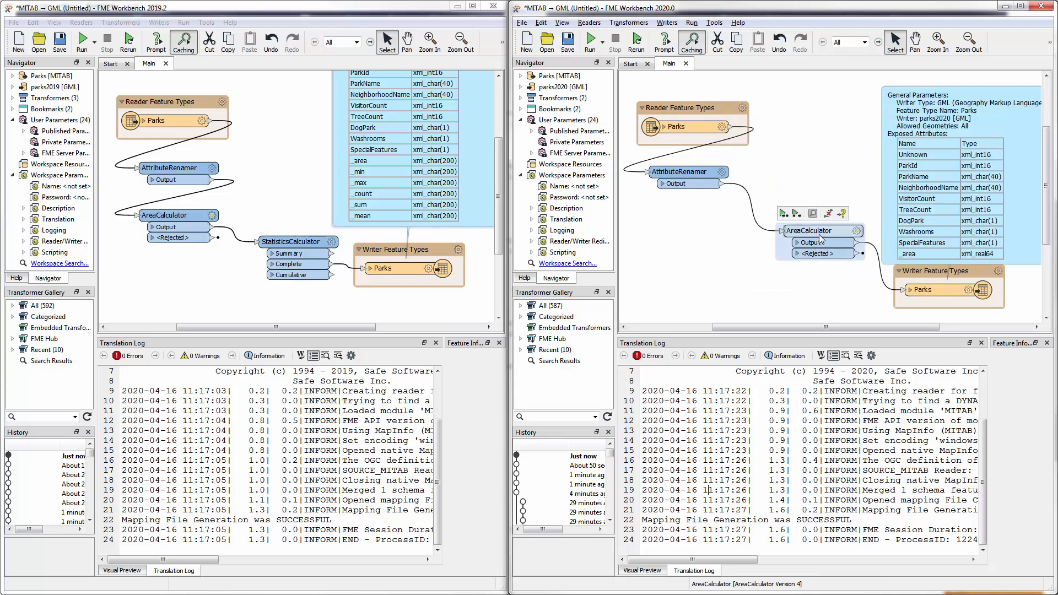
drag(826, 231, 691, 216)
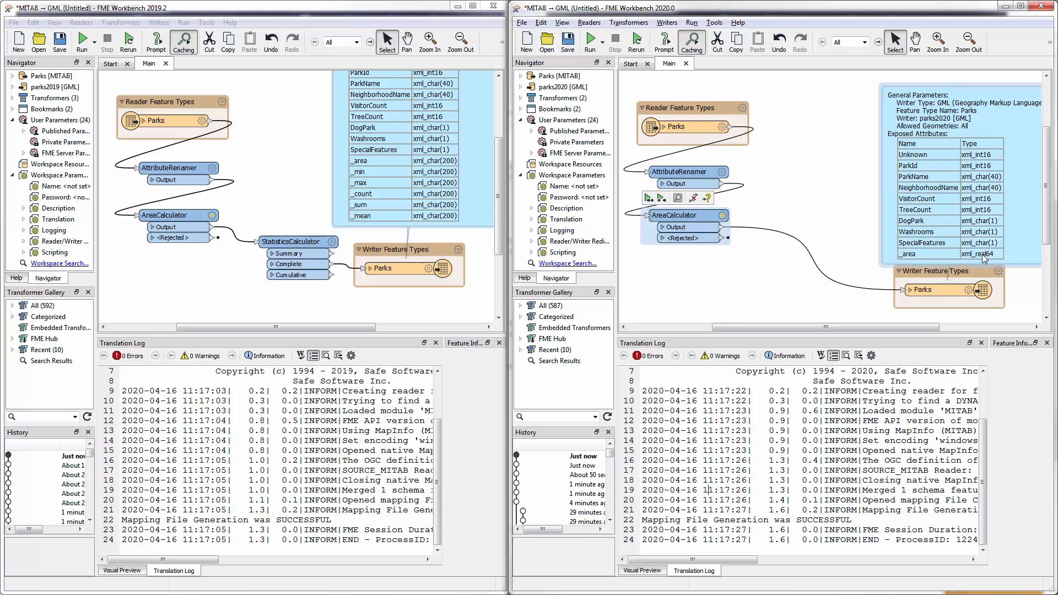
- Insert a StatisticsCalculator after the AreaCalculator in the 2020.0 workspace and connect its Complete output port to the Parks writer
click(792, 236)
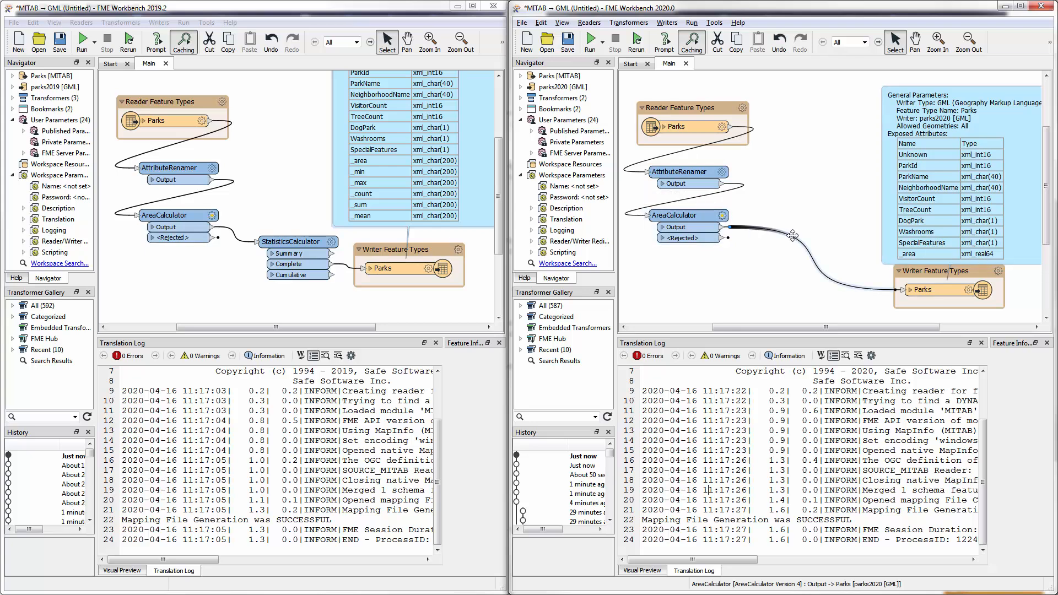
text(stat)
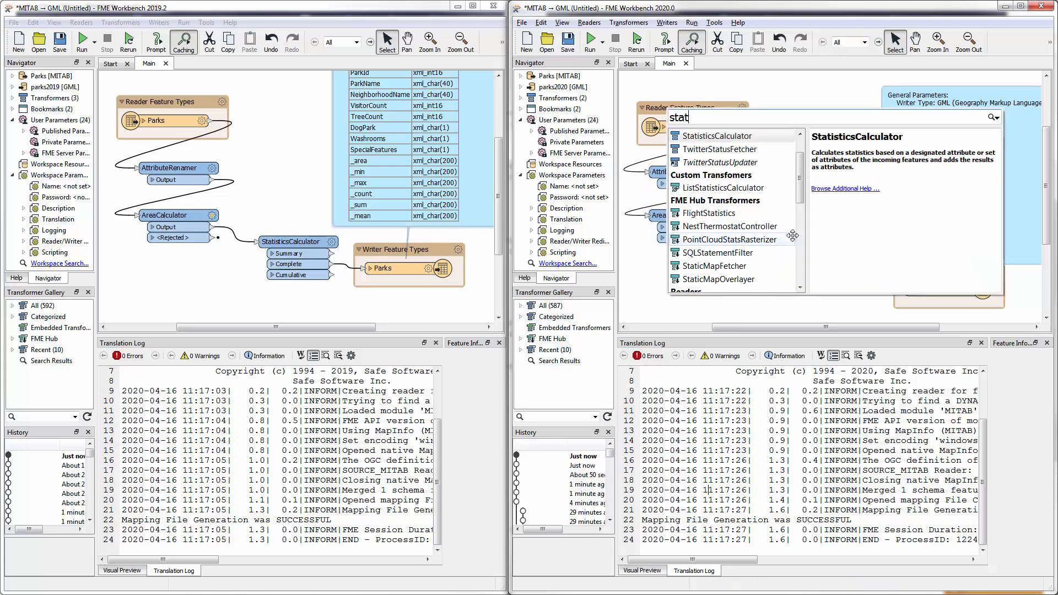
key(Down)
key(Return)
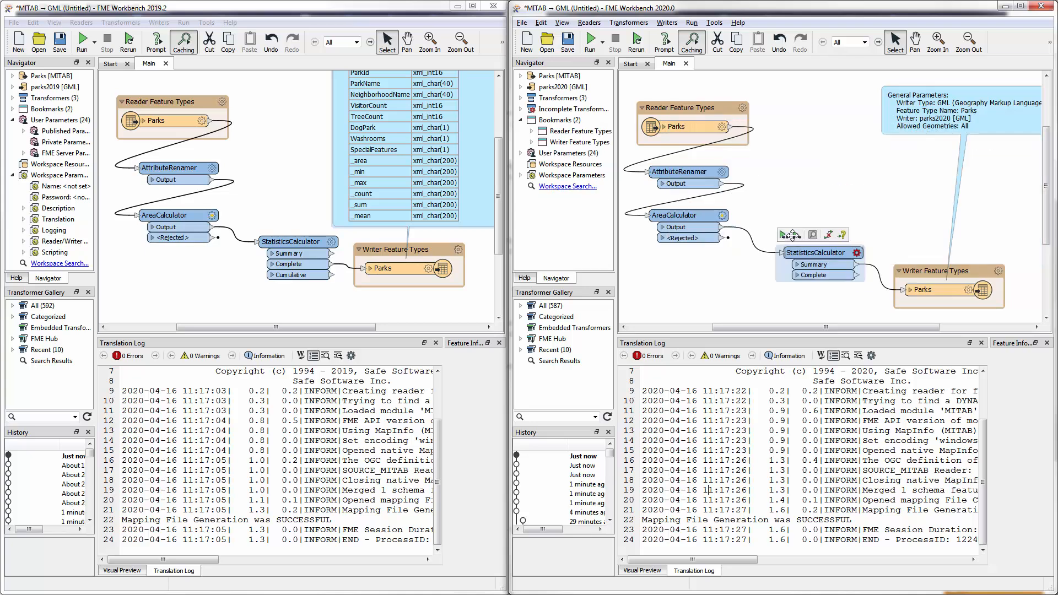
click(860, 272)
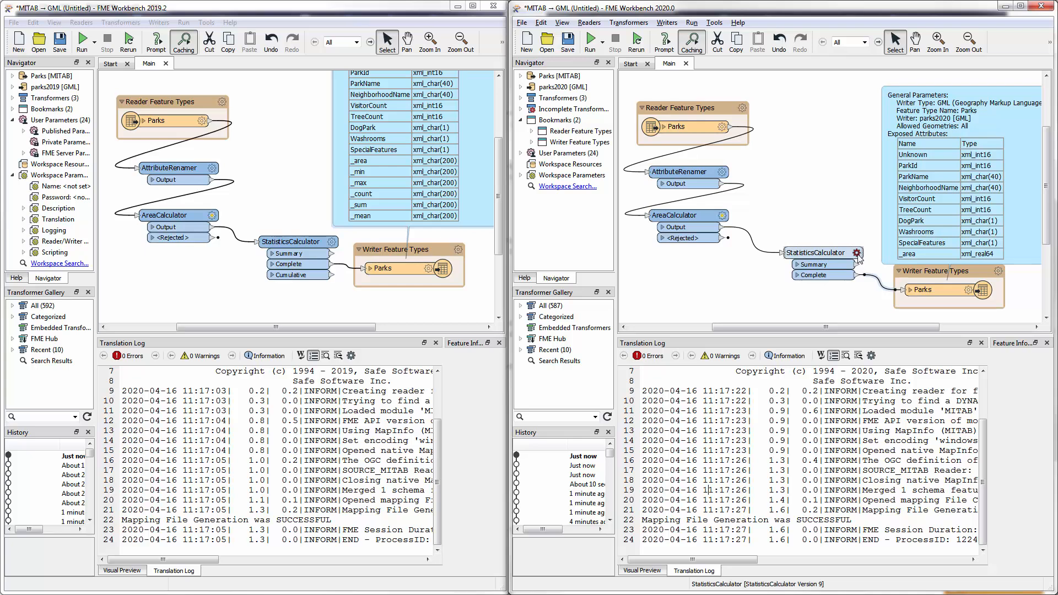
- Set the StatisticsCalculator to analyze _area and calculate Min, Max, Total Count, Sum and Mean
click(857, 252)
click(717, 222)
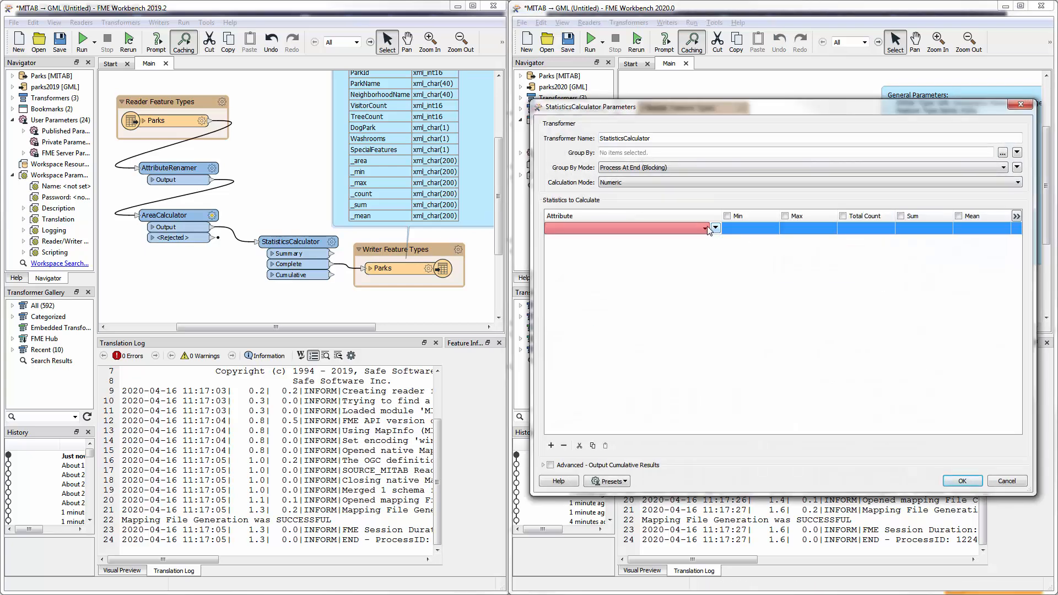
click(705, 229)
scroll(700, 243, up, 3)
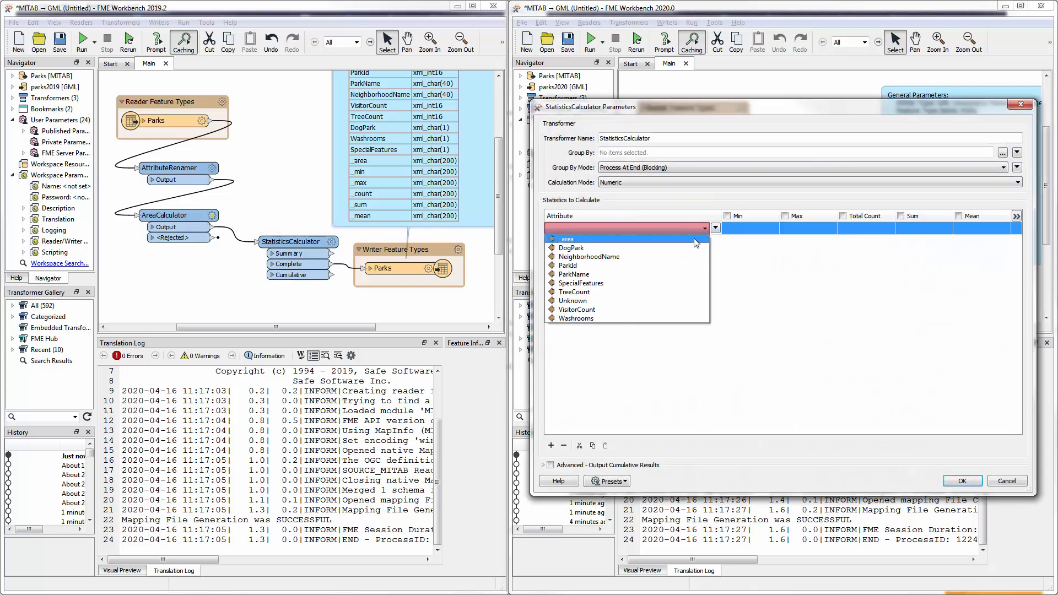
click(692, 238)
click(730, 219)
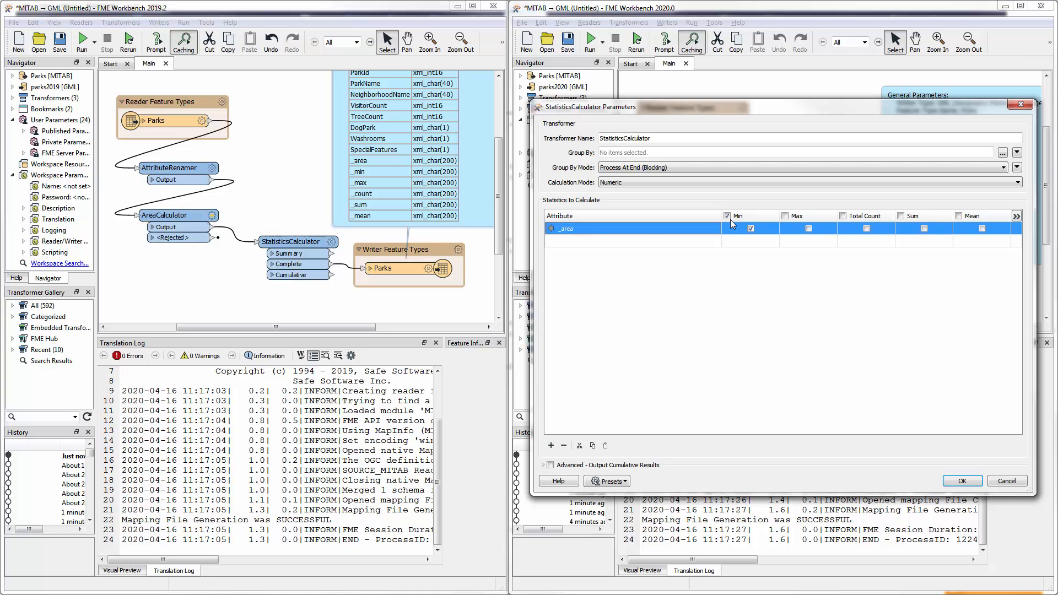
click(787, 216)
click(902, 218)
click(964, 483)
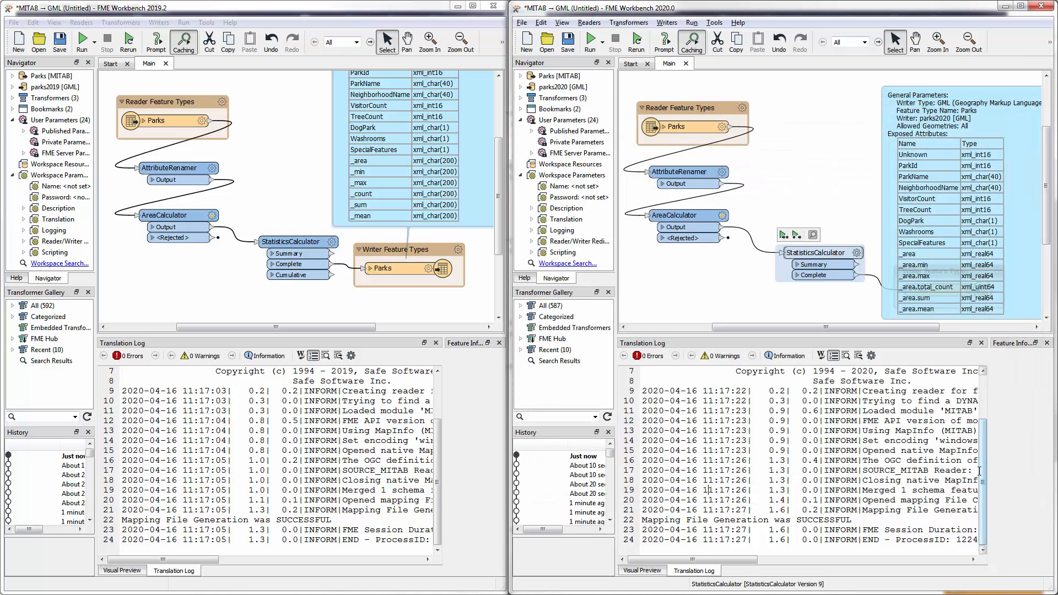
- Move the Parks writer's summary annotation clear of the writer feature type and shift the StatisticsCalculator closer to the AreaCalculator
drag(959, 179, 955, 154)
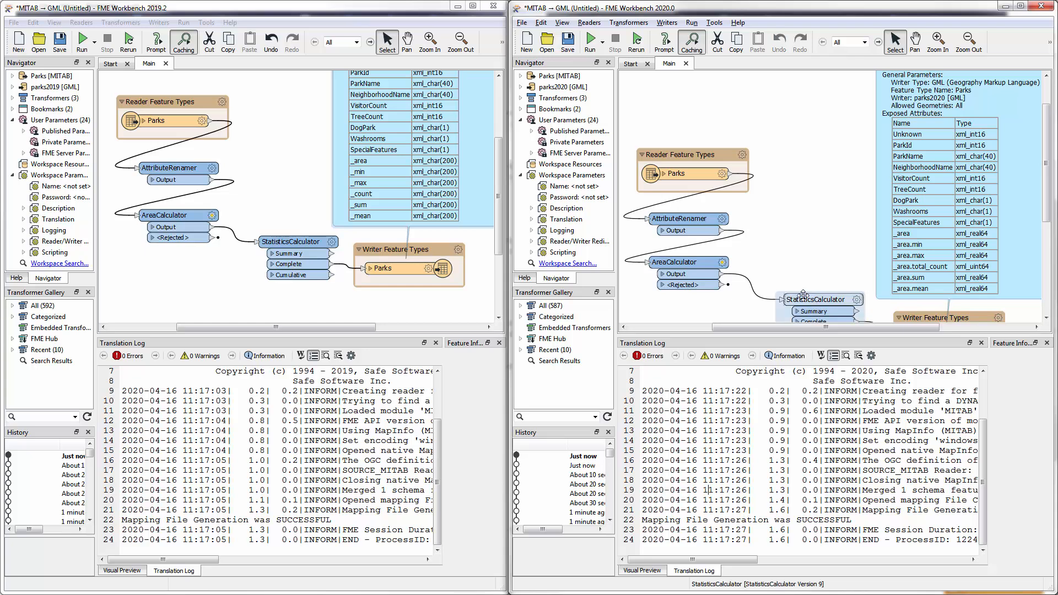
drag(816, 301, 794, 284)
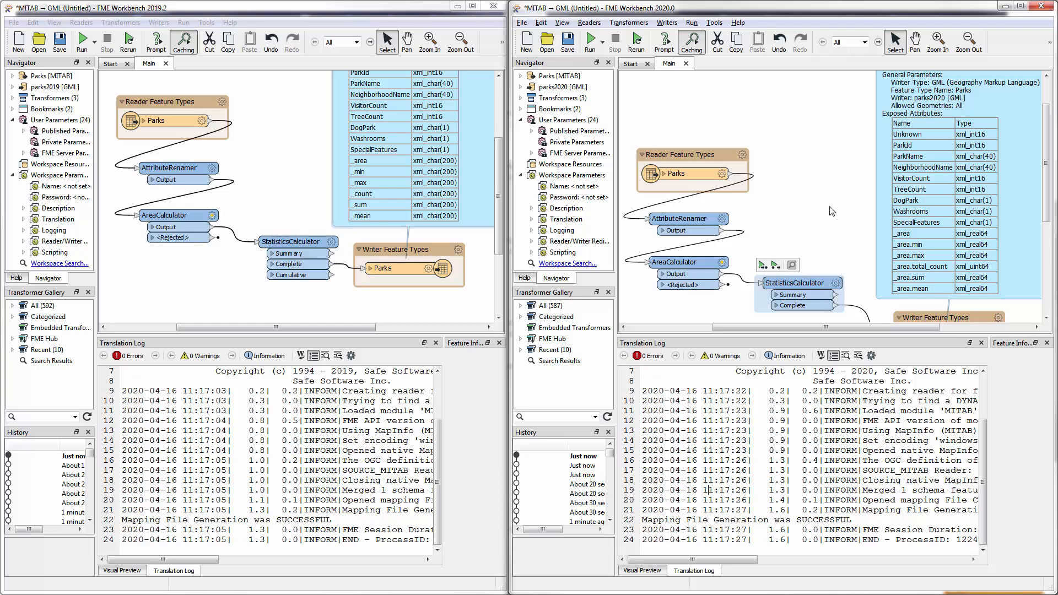
- Examine the attribute types of the 2020.0 Parks writer in its annotation and in its user attribute definition
scroll(832, 212, down, 1)
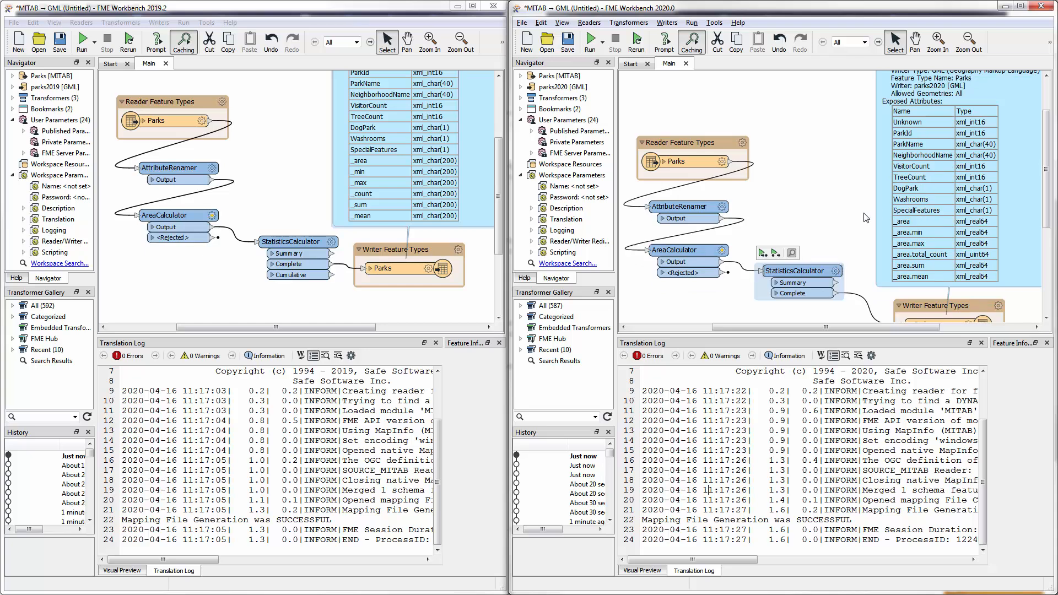
scroll(867, 216, down, 1)
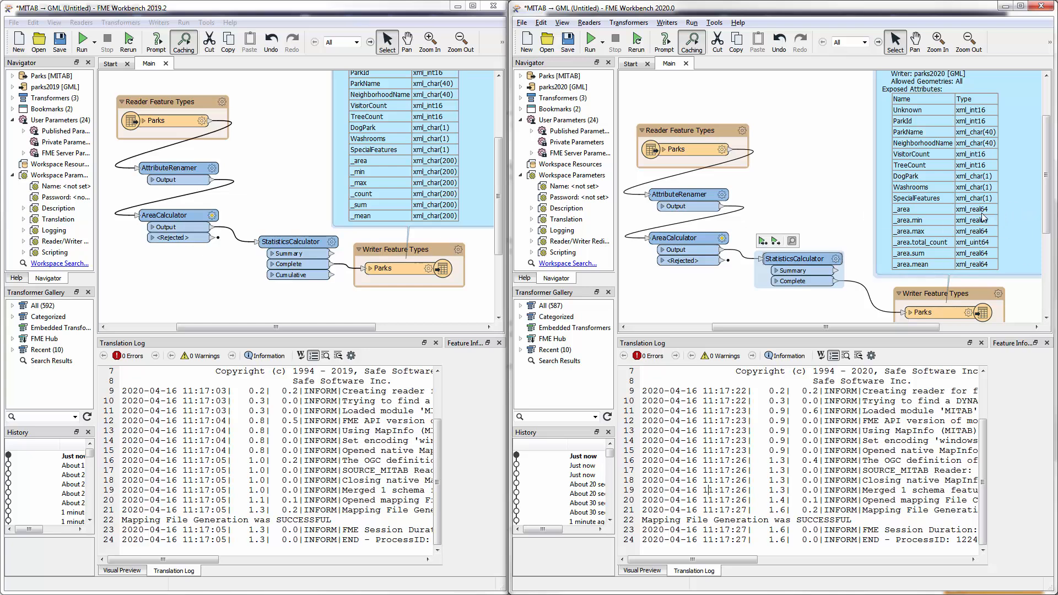
scroll(965, 308, down, 2)
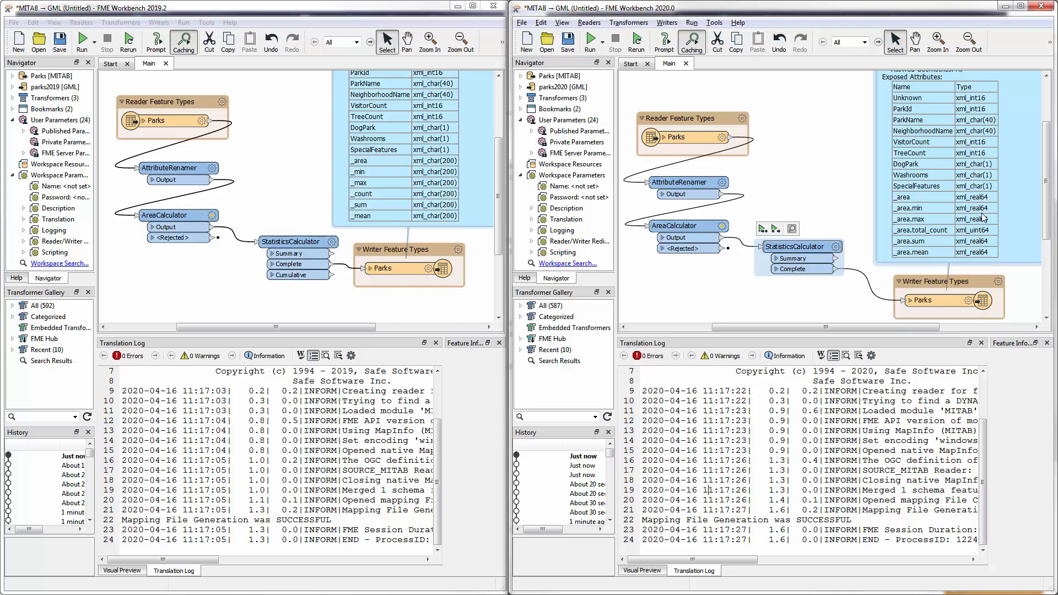
double_click(965, 292)
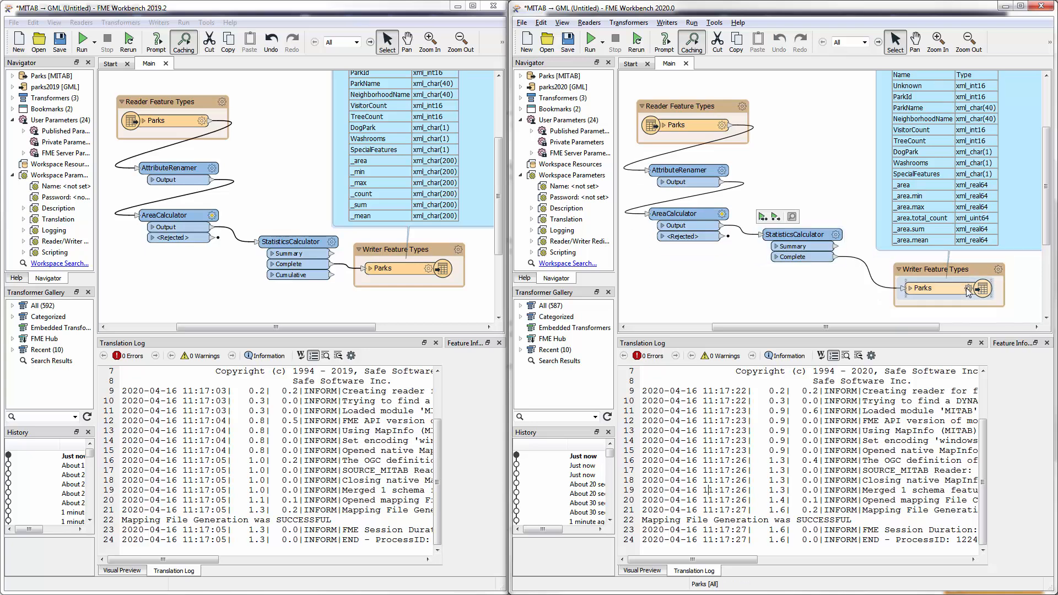
click(722, 170)
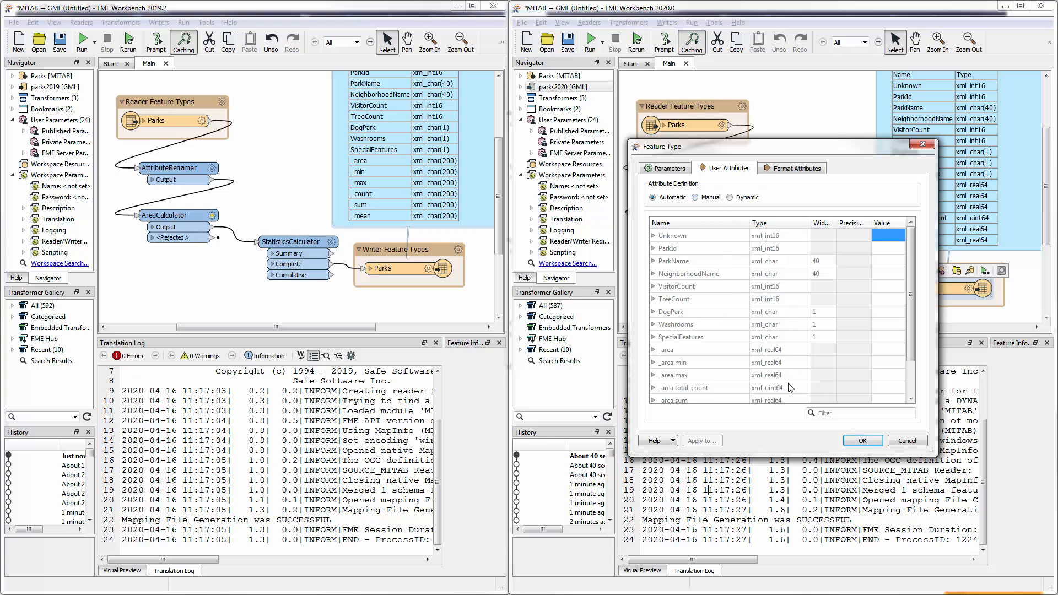
click(864, 442)
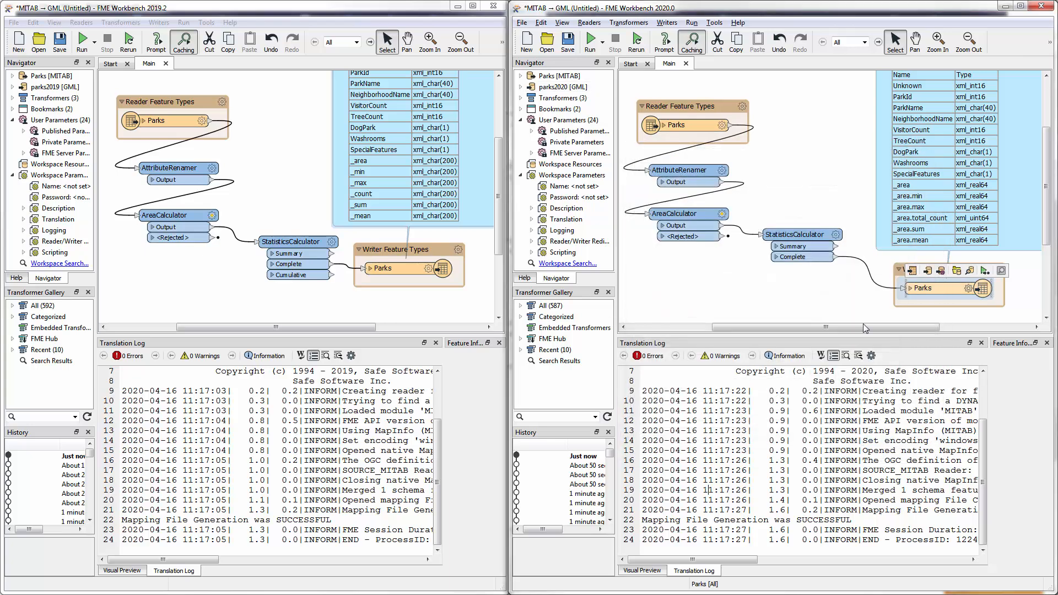
- Move the StatisticsCalculator up and insert an AttributeCreator between its Complete port and the Parks writer, placed below the StatisticsCalculator
drag(791, 240, 787, 209)
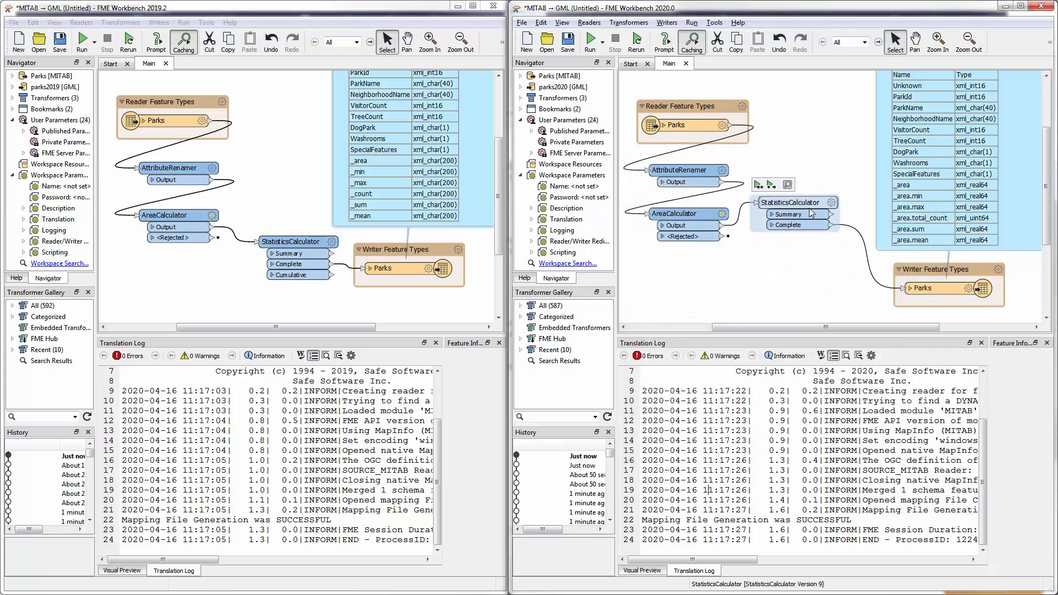
click(859, 243)
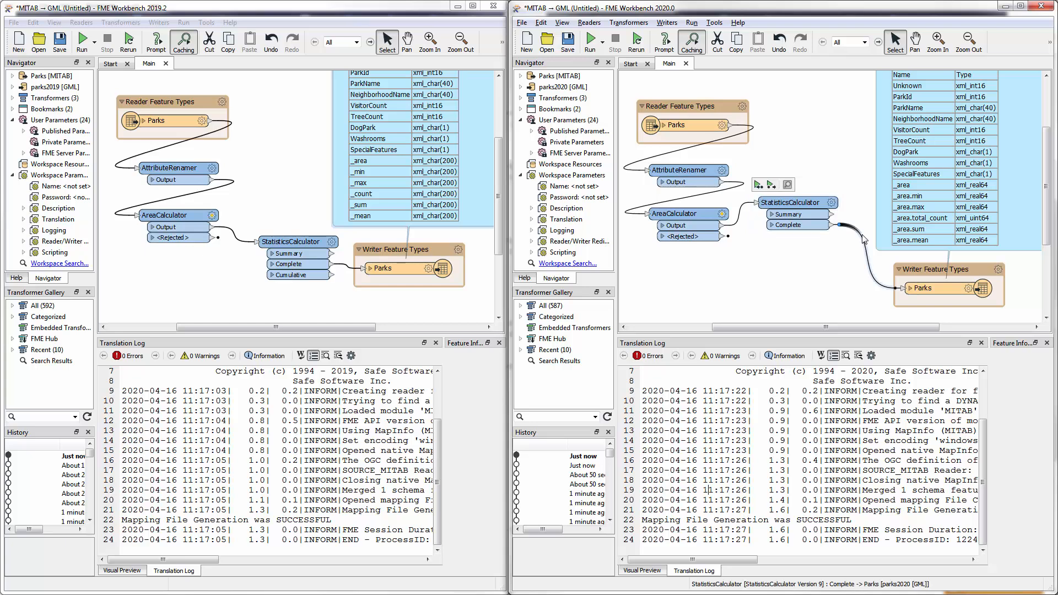
text(utecre)
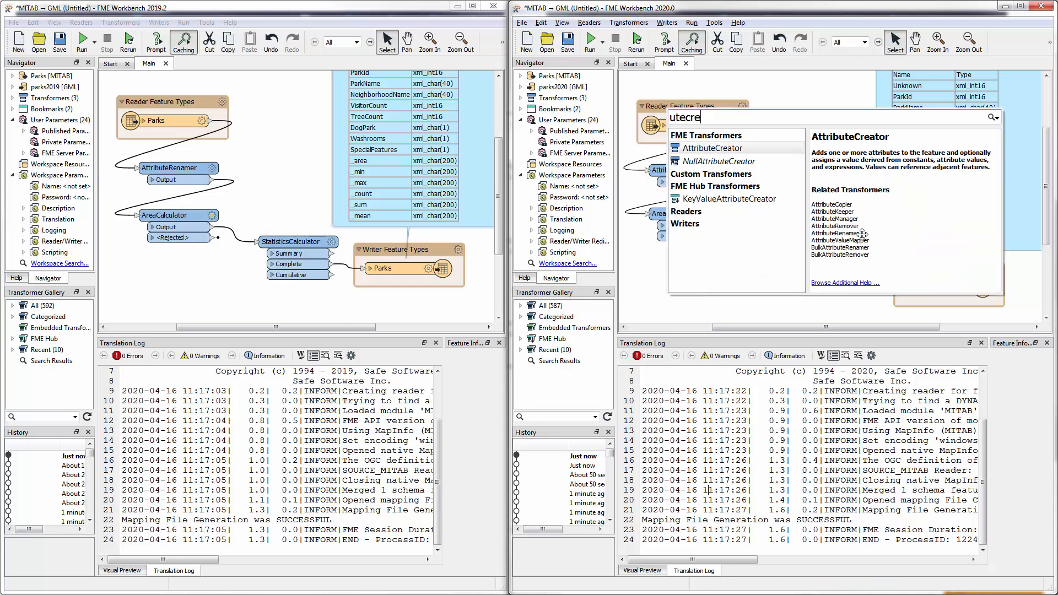
key(Return)
drag(865, 251, 746, 268)
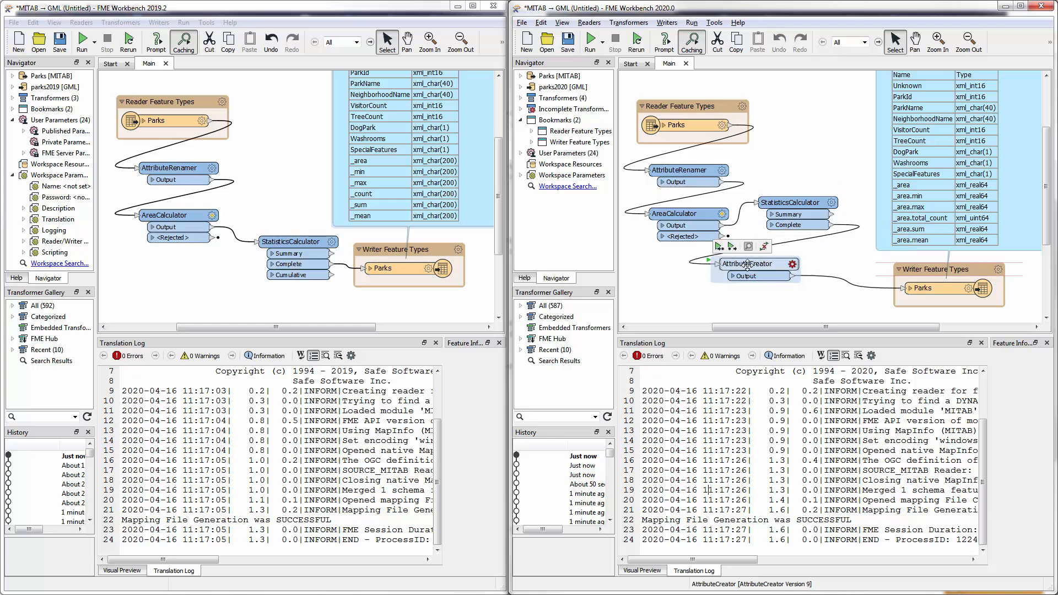
- Create the attribute xxxxx with the value "This is a text string" in the AttributeCreator
click(793, 264)
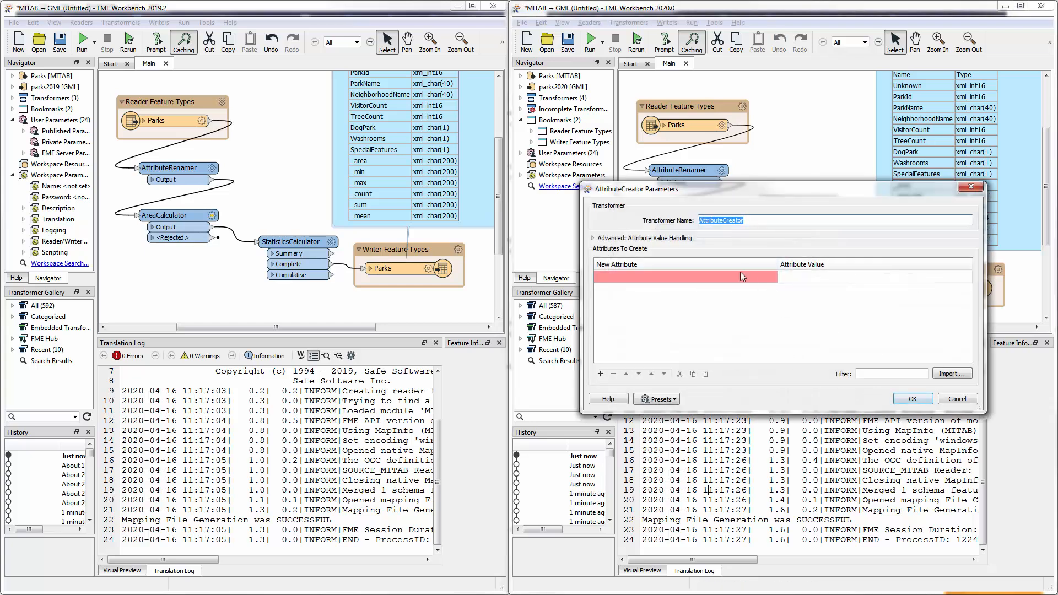
text(xxxxx)
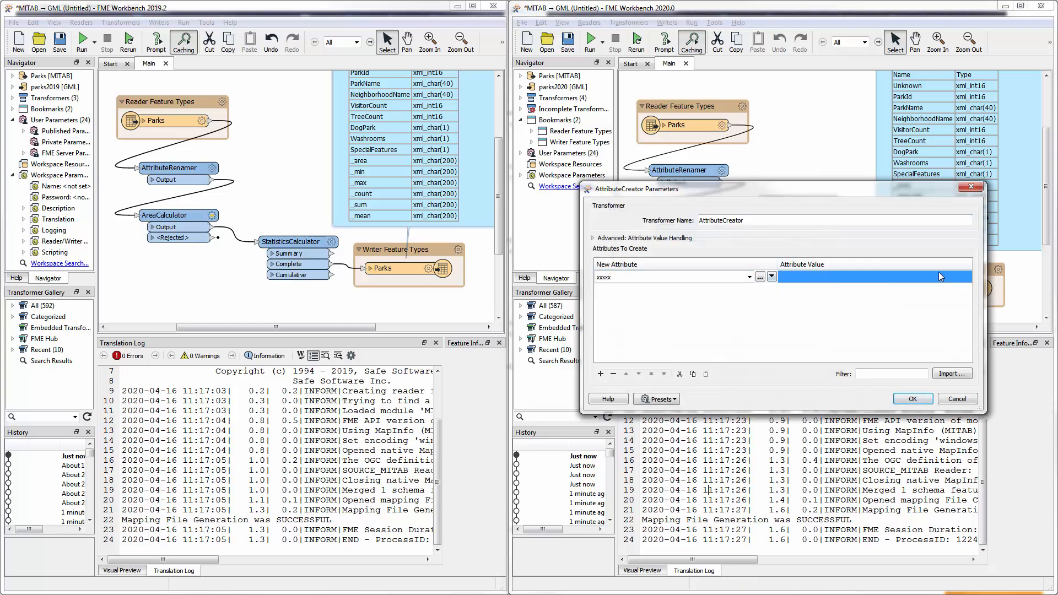
click(954, 278)
text(Th)
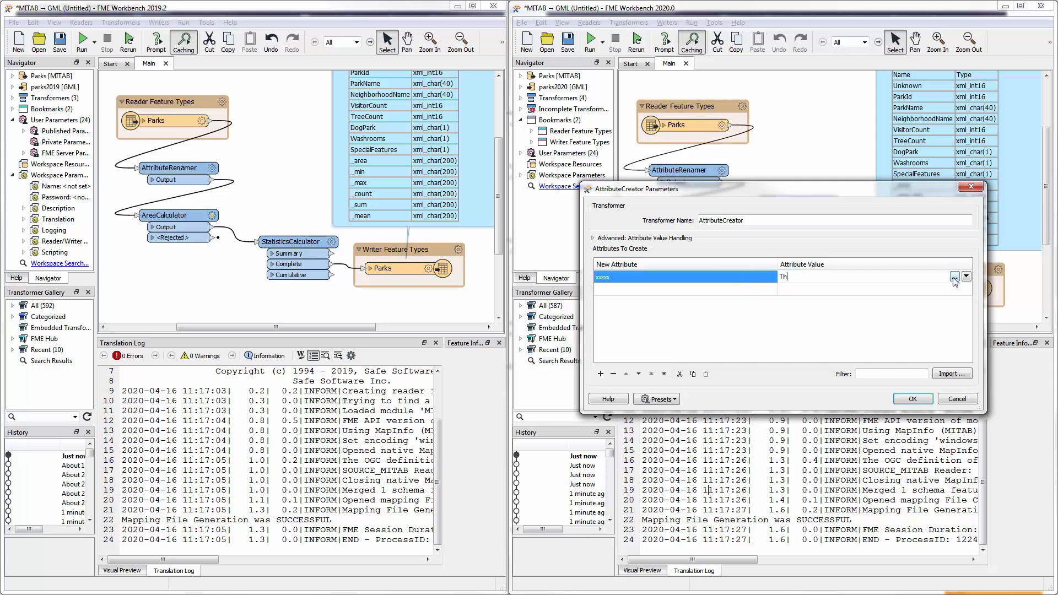
text(is is a text string)
click(913, 404)
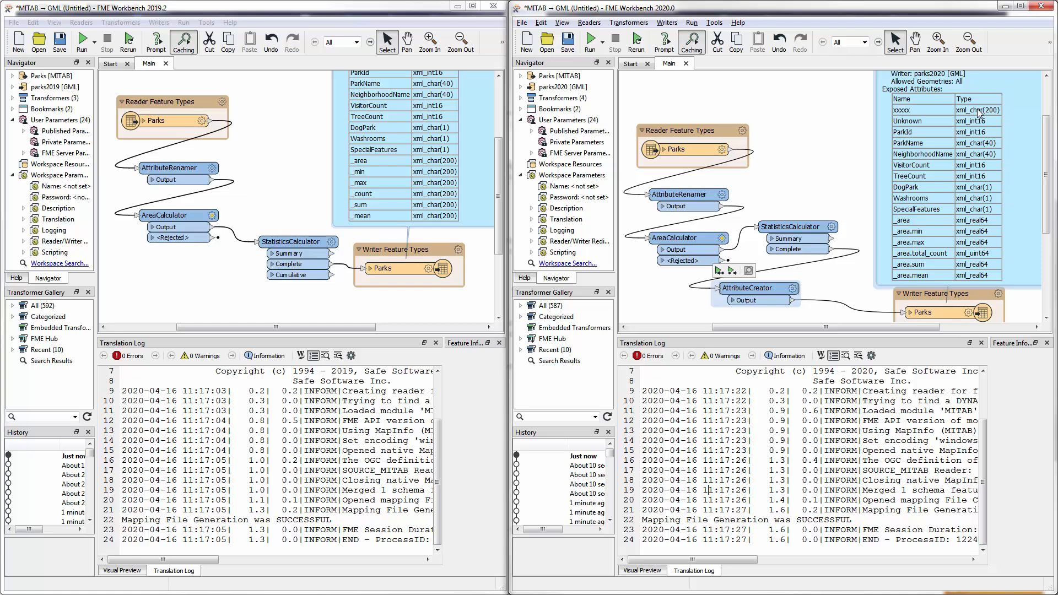
- Add a second attribute yyyyy to the AttributeCreator, taking its value from the _area.total_count attribute
click(793, 288)
click(659, 289)
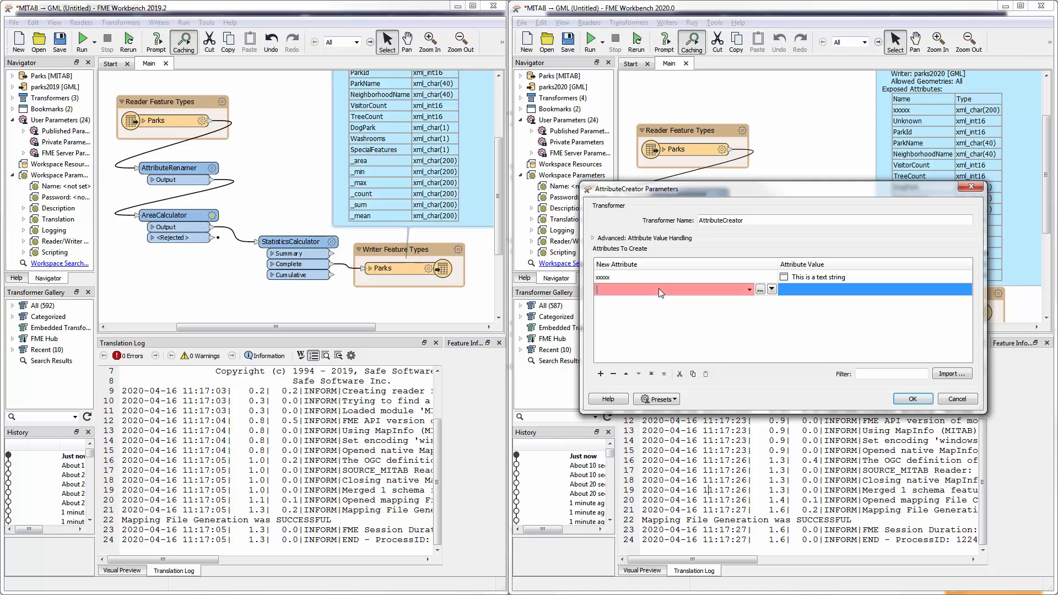
text(yyyyy)
click(946, 290)
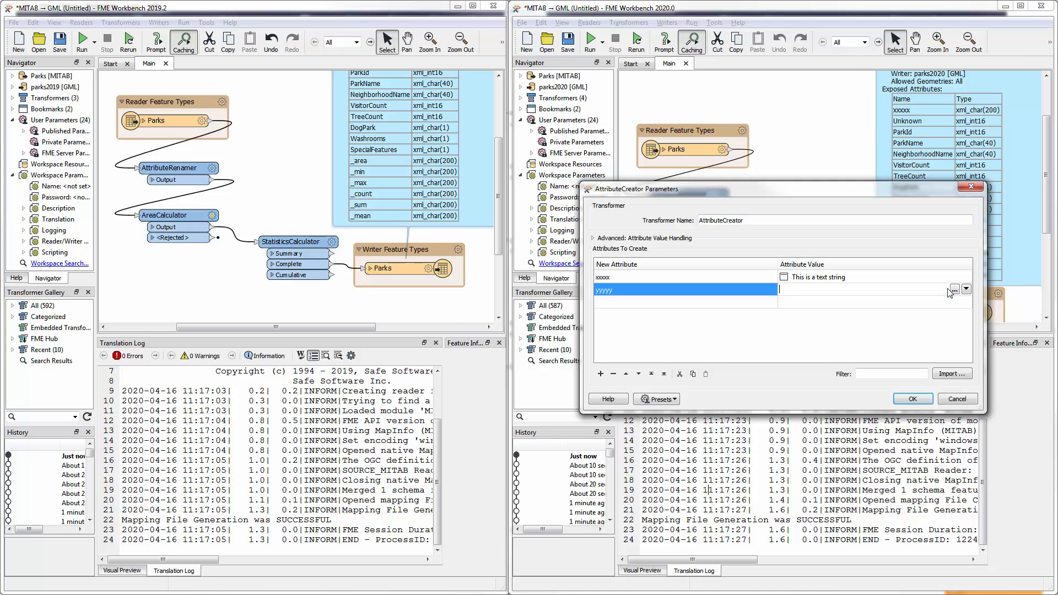
click(965, 291)
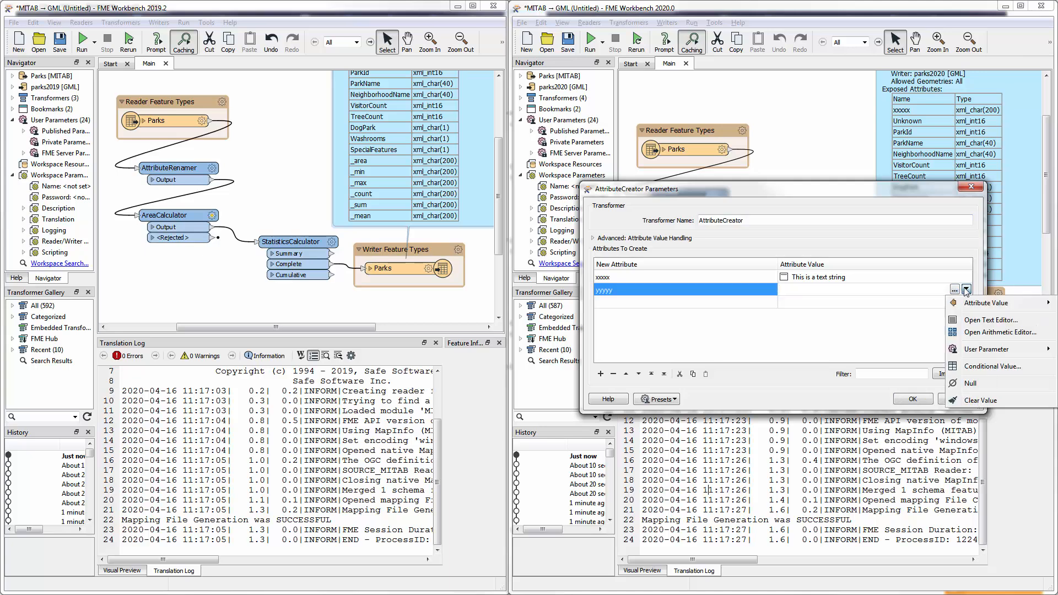
mouse_move(986, 309)
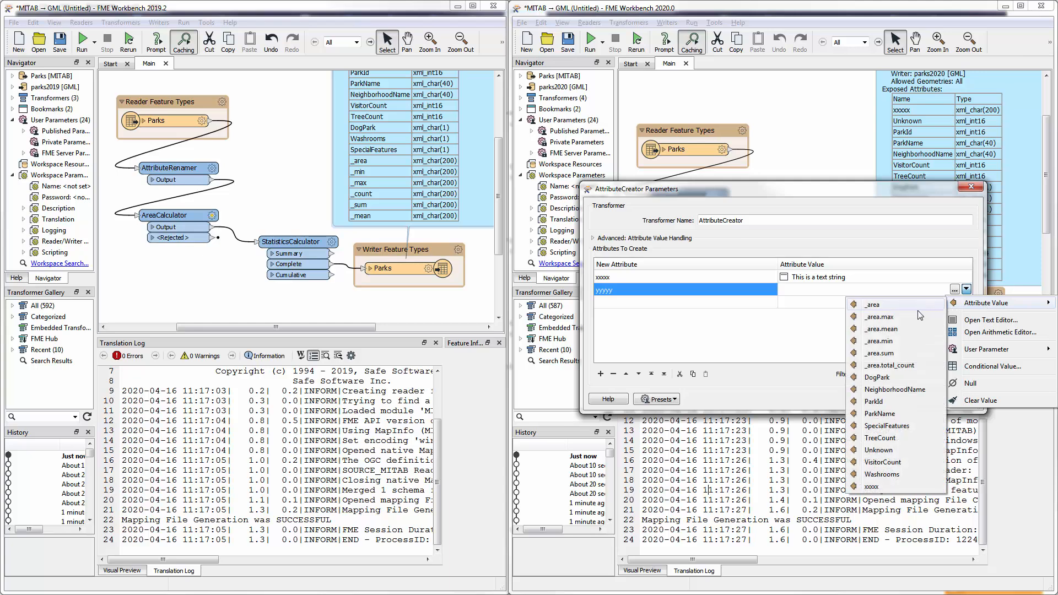
click(891, 366)
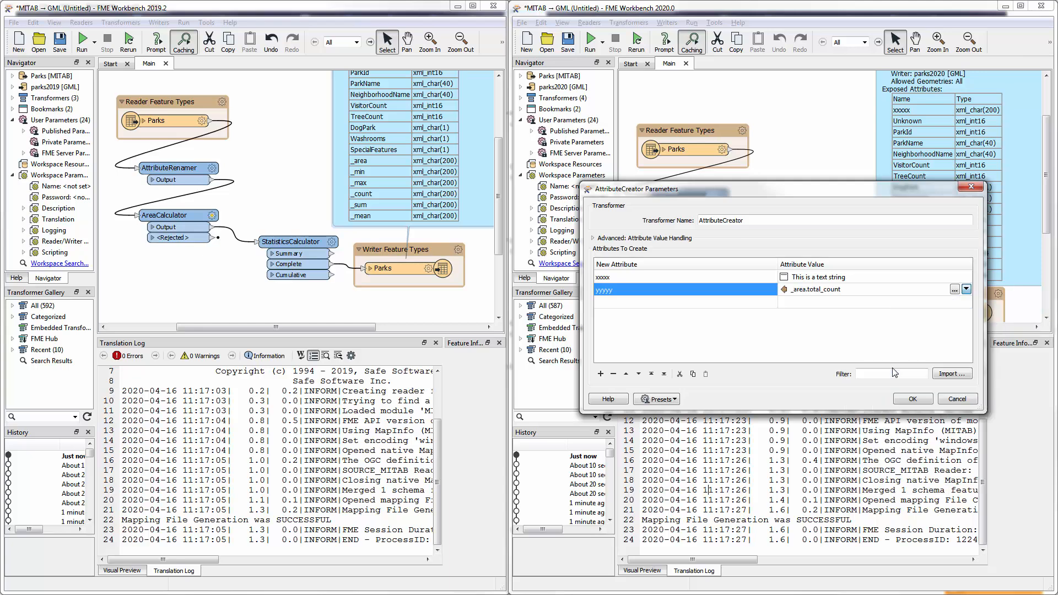
click(910, 399)
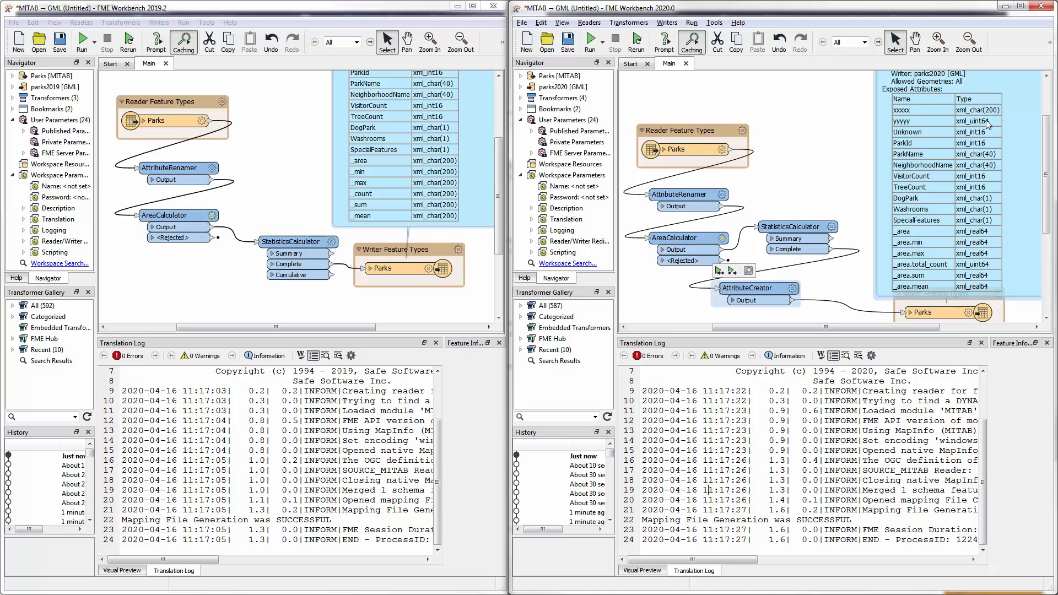
- Review the value assigned to yyyyy in the AttributeCreator's parameters and close them unchanged
click(792, 289)
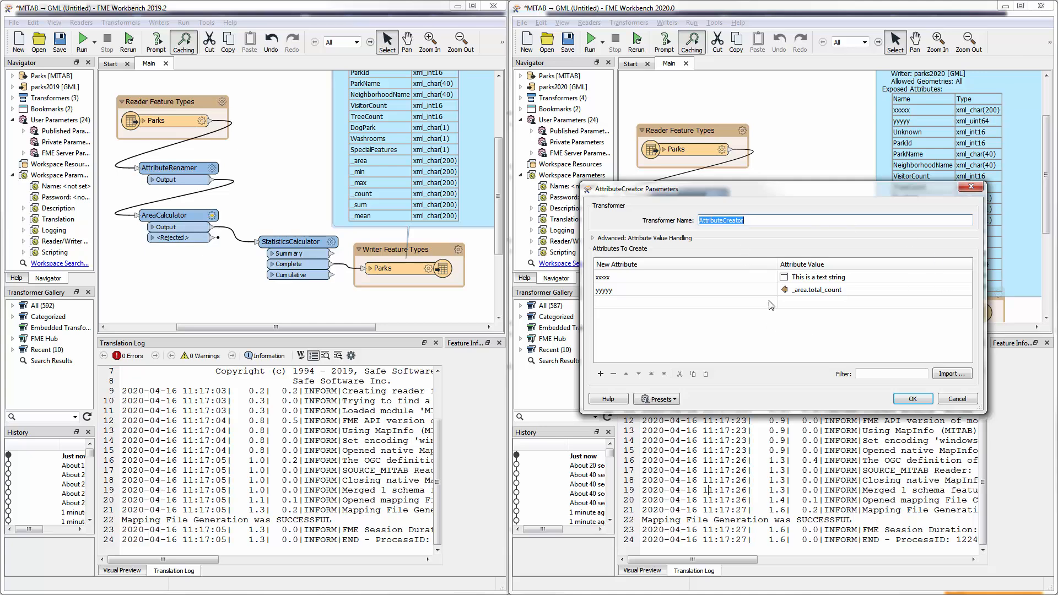
click(966, 292)
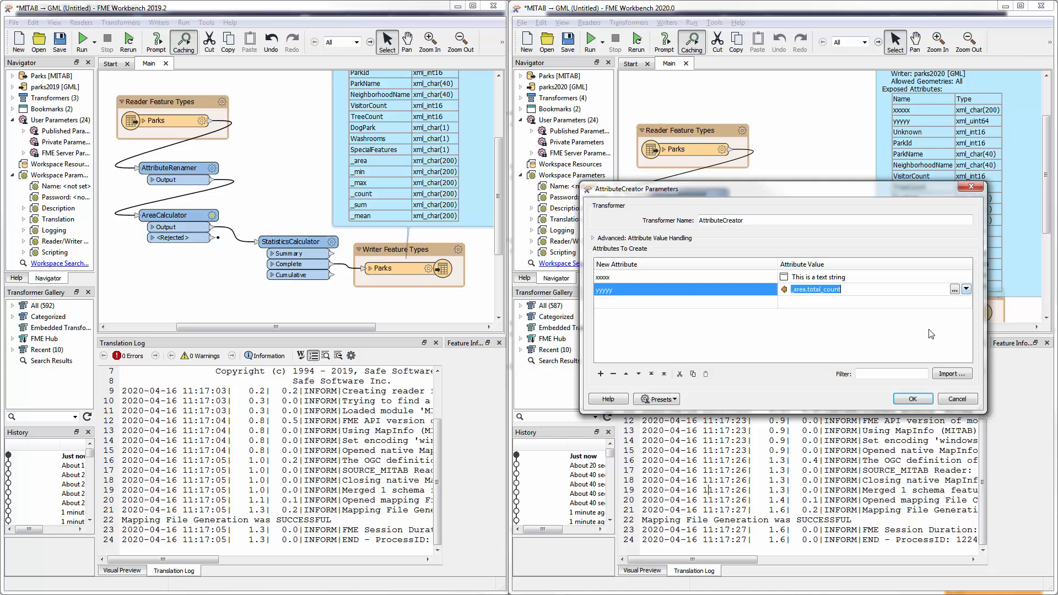
click(913, 400)
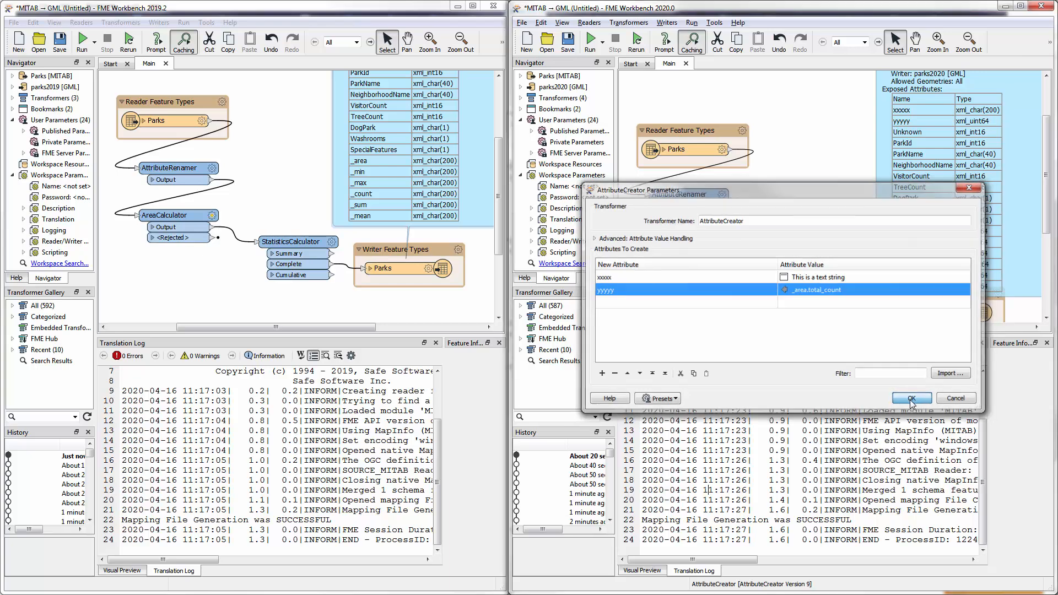